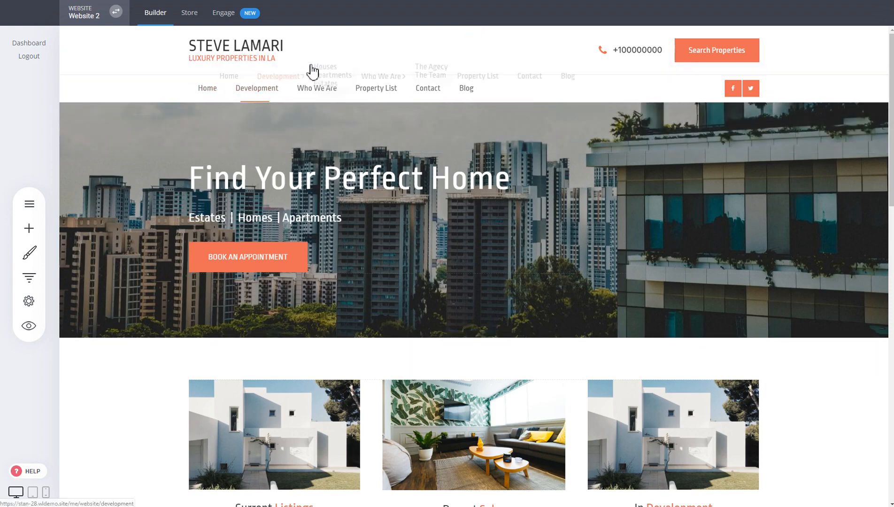
- Move the navigation menu from the lower header row into the upper one, placing it after the Search Properties button
drag(324, 62, 286, 56)
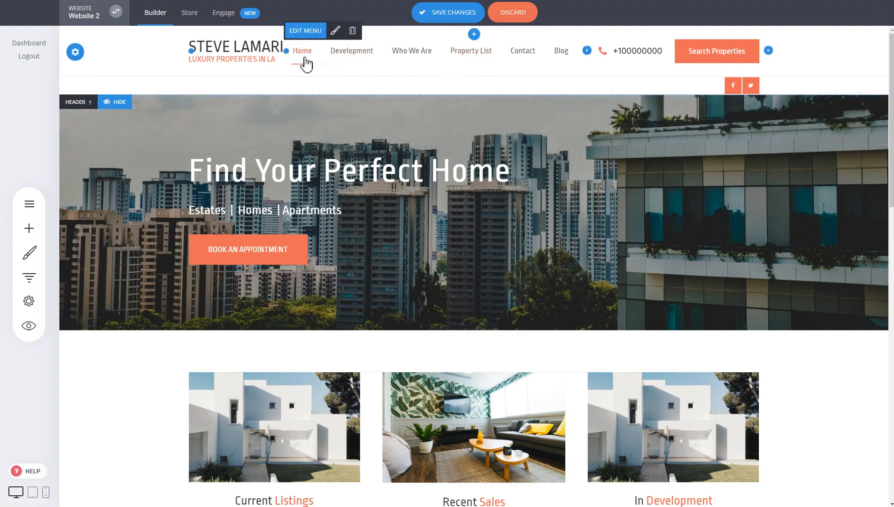
drag(395, 46, 762, 51)
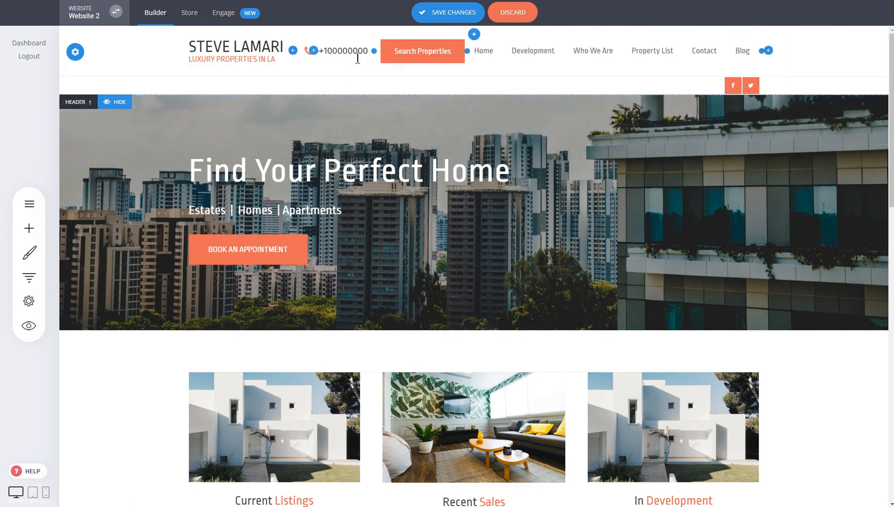
- Delete the phone number text and the phone icon from the upper header row
click(356, 53)
click(582, 30)
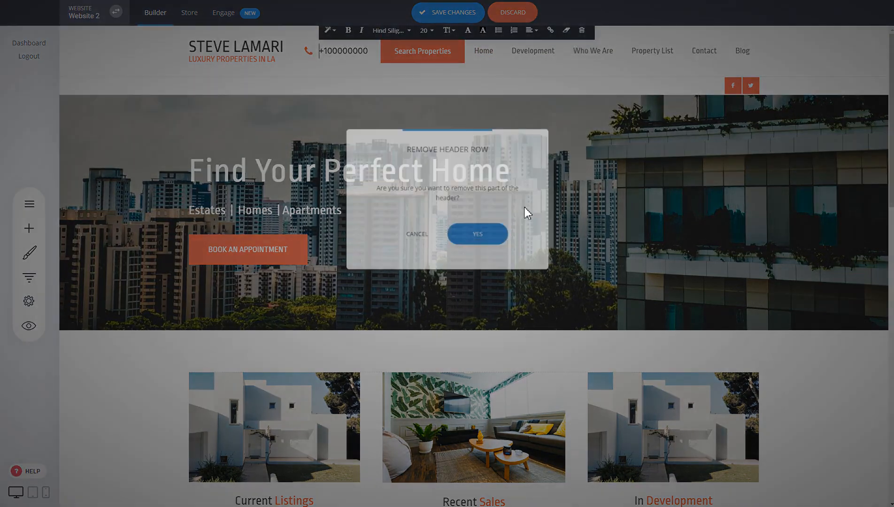
click(479, 236)
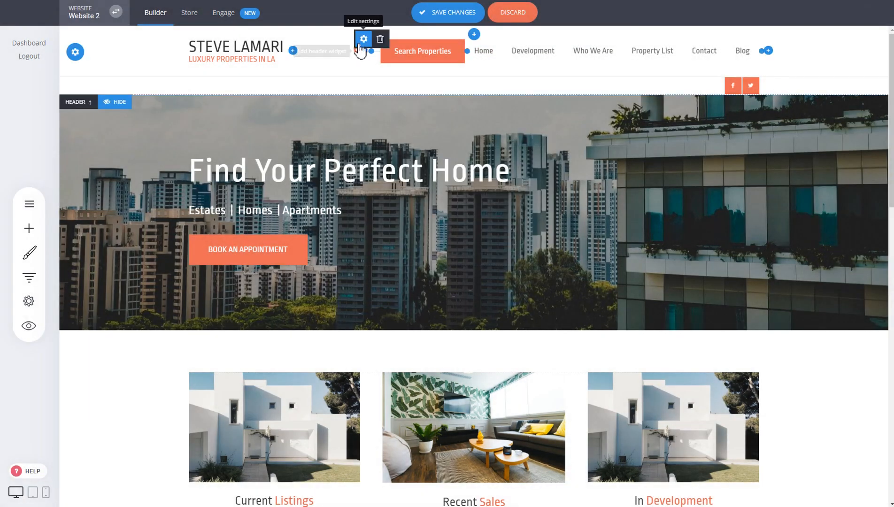
click(381, 41)
click(481, 223)
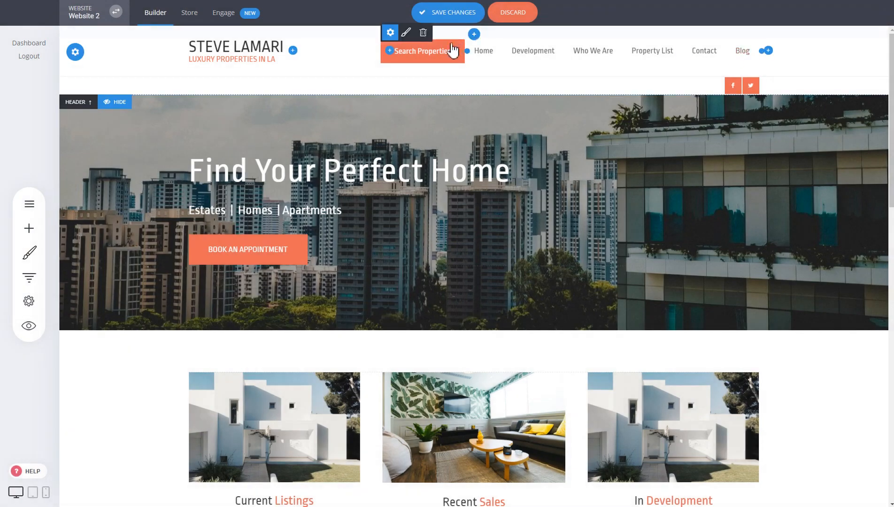
- Place the Search Properties button after the navigation menu and remove the lower header row with the social media icons
drag(455, 52, 758, 54)
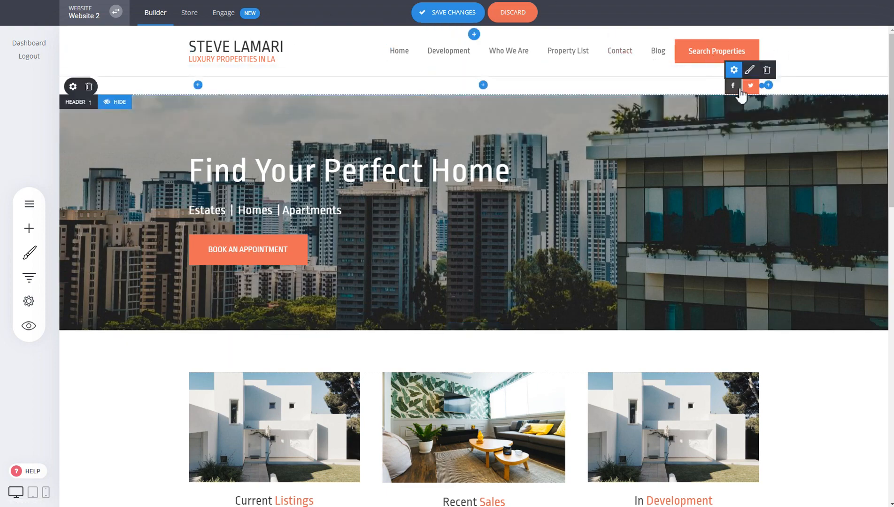
click(88, 87)
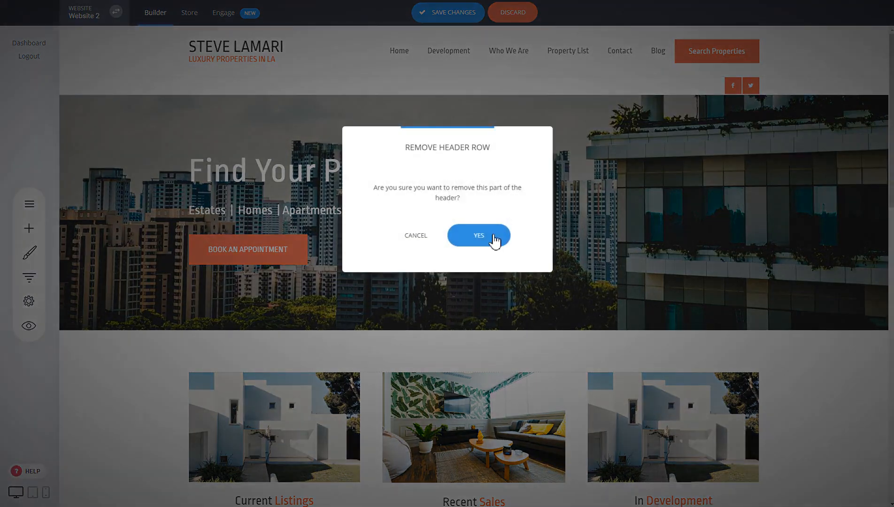
click(493, 236)
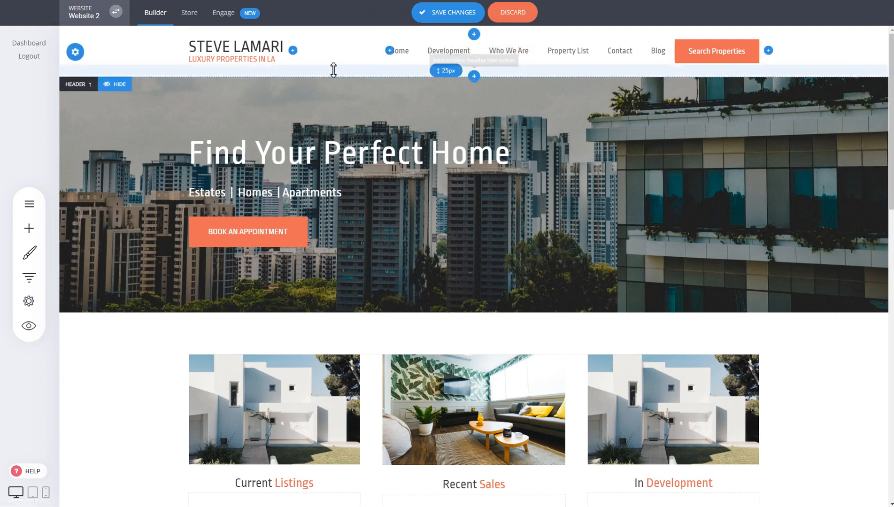
- Add a header row above the main one and check its background color setting
click(474, 34)
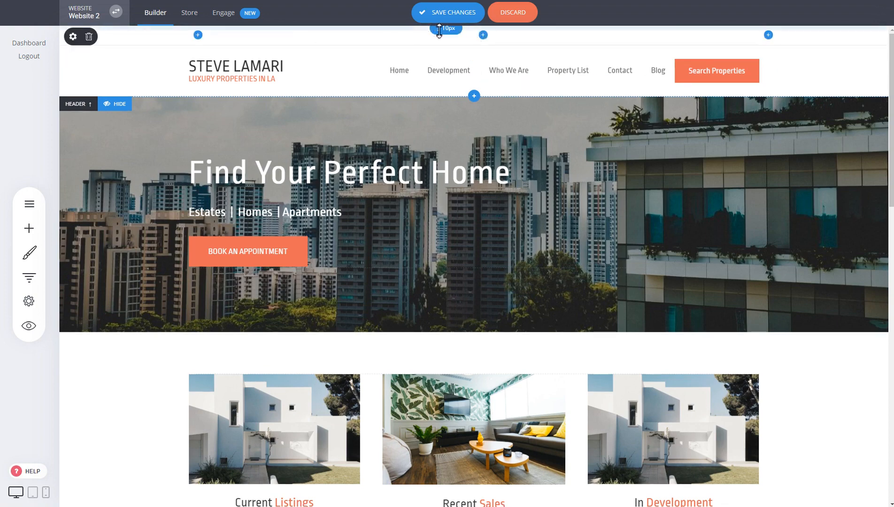
click(71, 34)
click(383, 101)
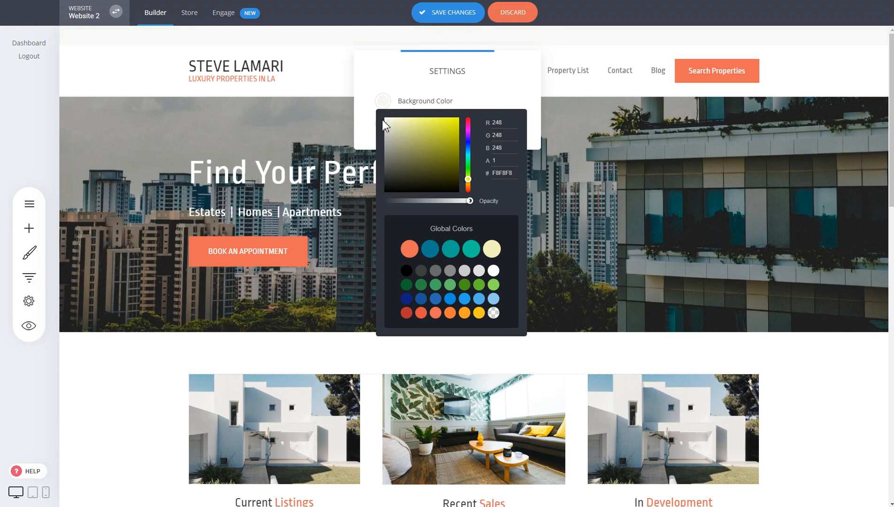
click(320, 45)
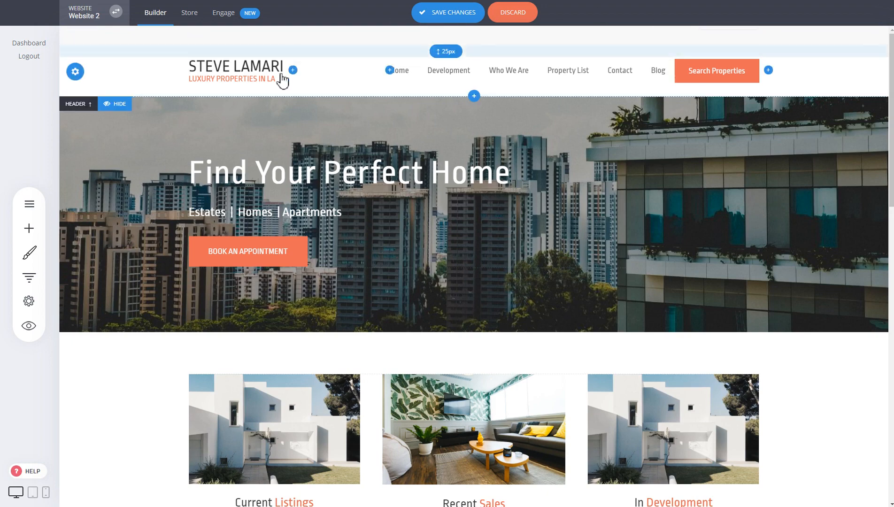
- Add a Cart widget at the right end of the new header row, keeping its default settings
click(768, 36)
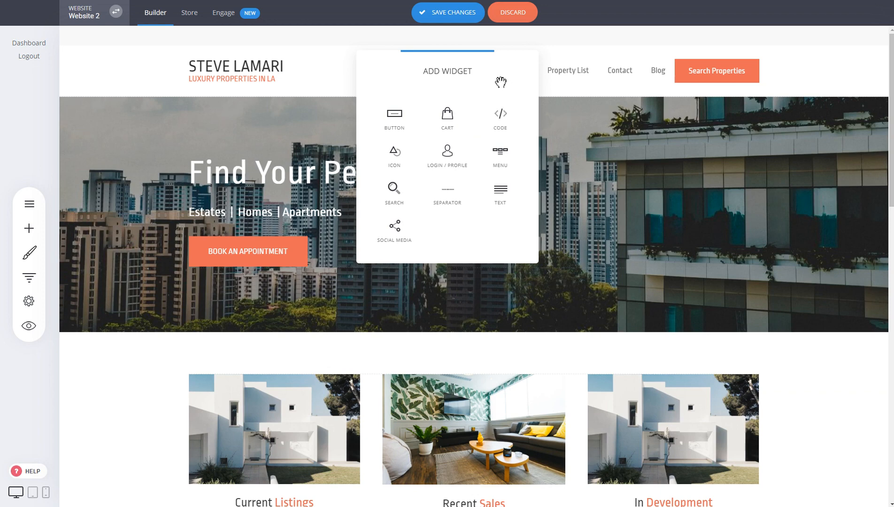
click(451, 120)
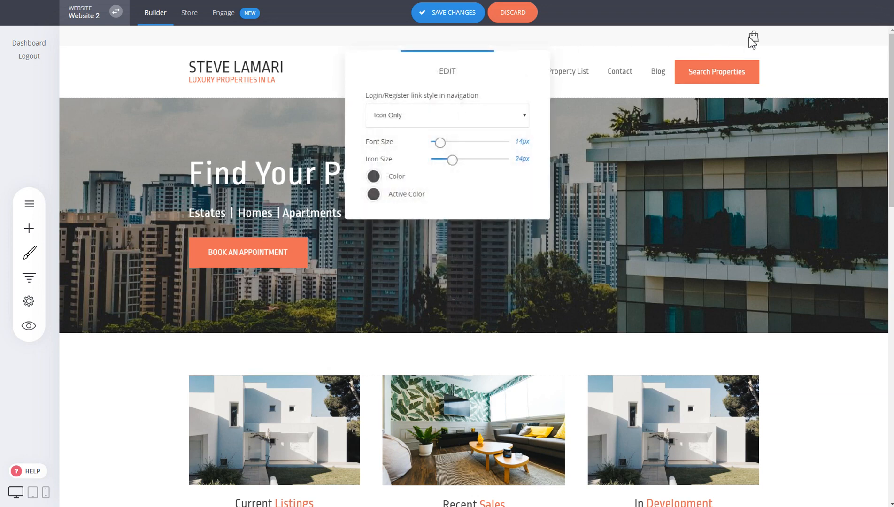
click(623, 98)
- Add a Search widget after the cart icon, keeping the search in pages, store and blog
click(772, 39)
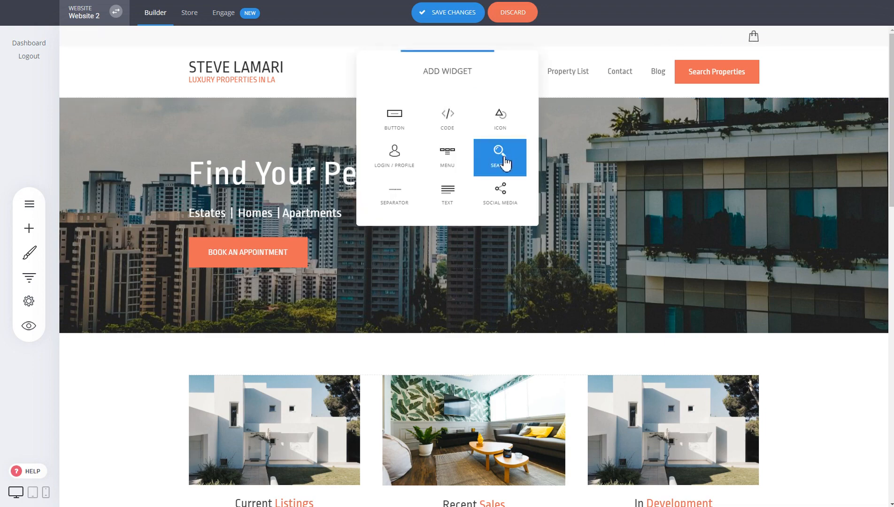
click(505, 162)
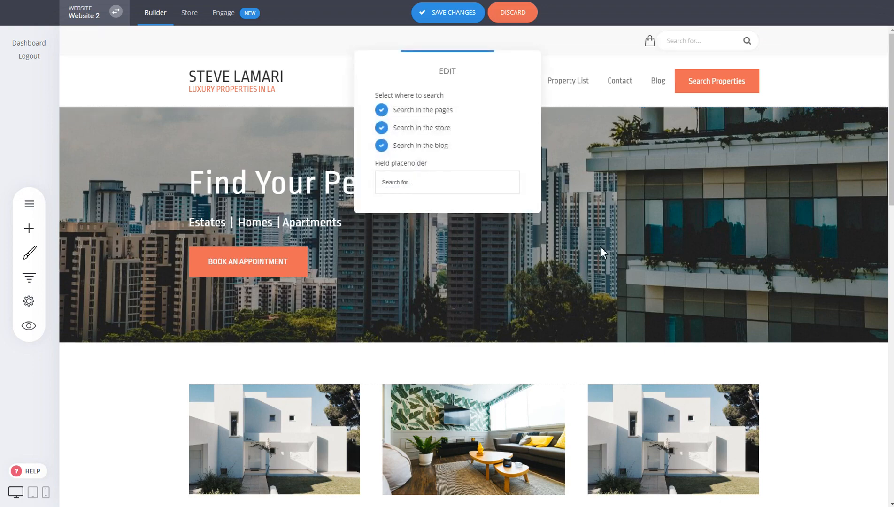
click(803, 162)
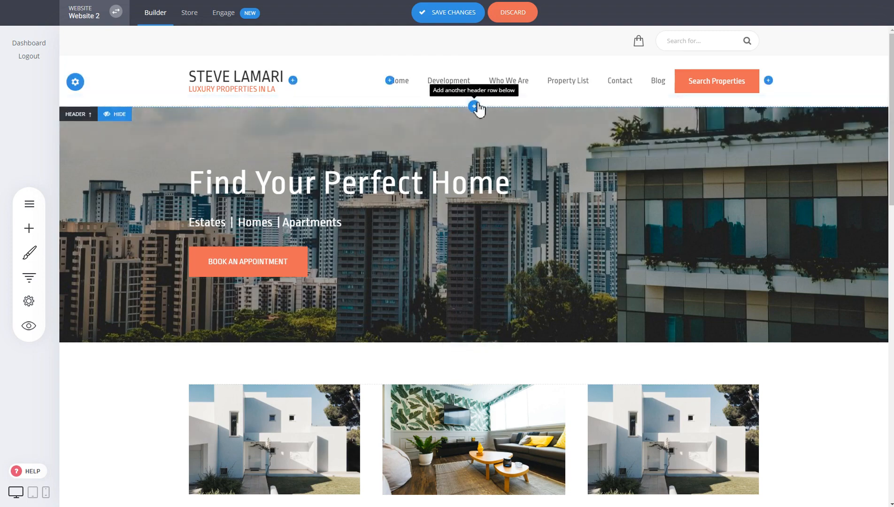
- Add a header row below the main one and remove that empty row again
click(474, 107)
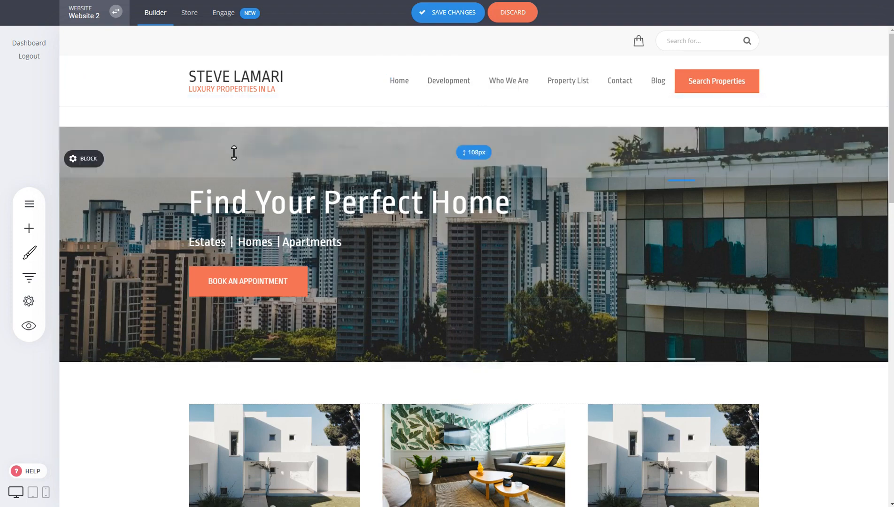
click(91, 121)
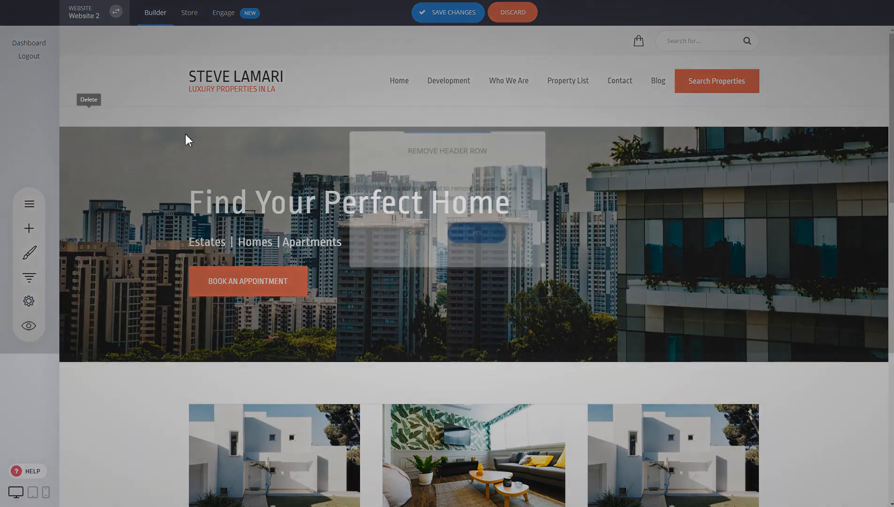
click(480, 234)
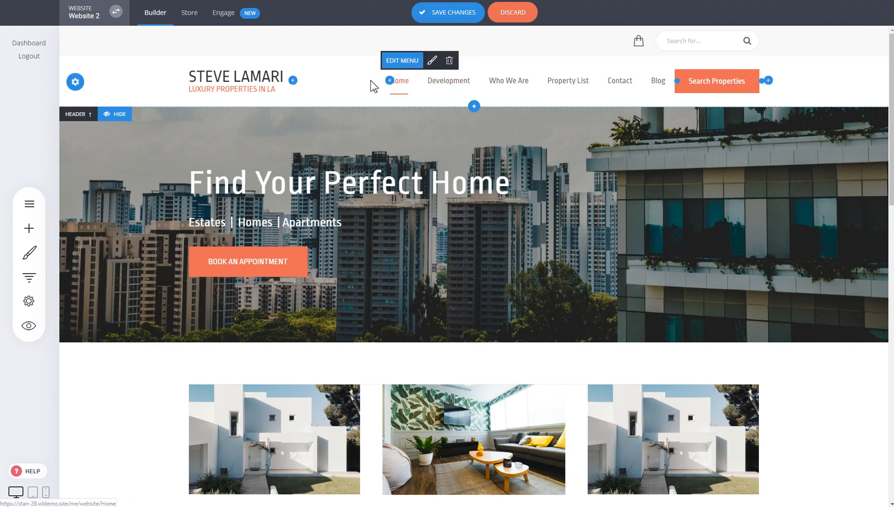
- Open the navigation menu for editing and move the dialog clear of the header's menu items
click(408, 69)
drag(472, 74, 264, 45)
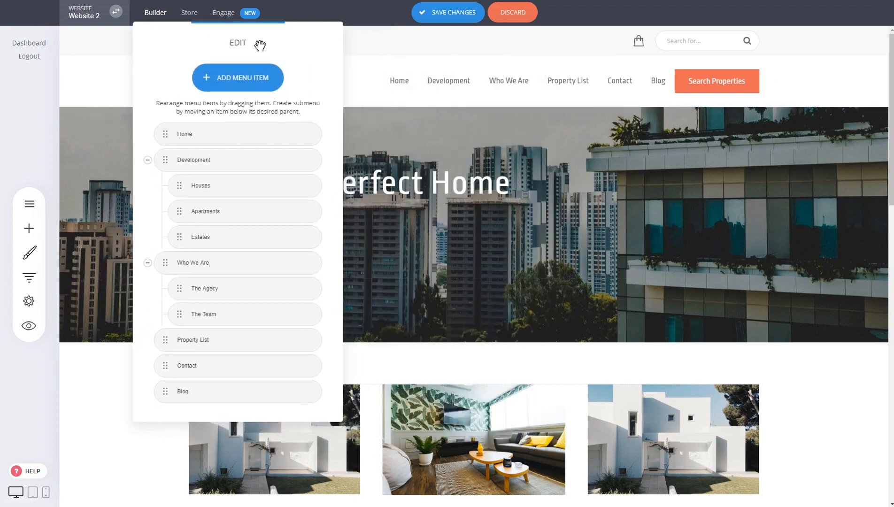
- Look through the Store and Anchor Point link options for a new menu item without adding one
mouse_move(237, 165)
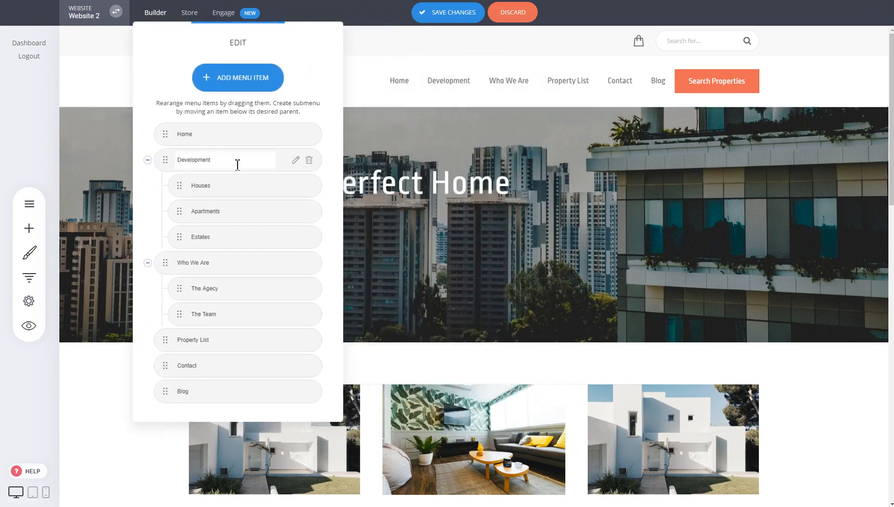
click(224, 85)
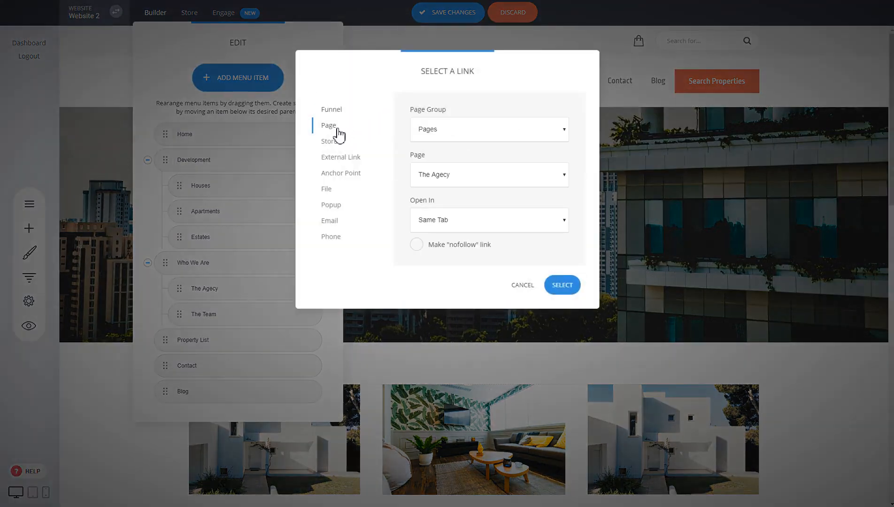
click(332, 141)
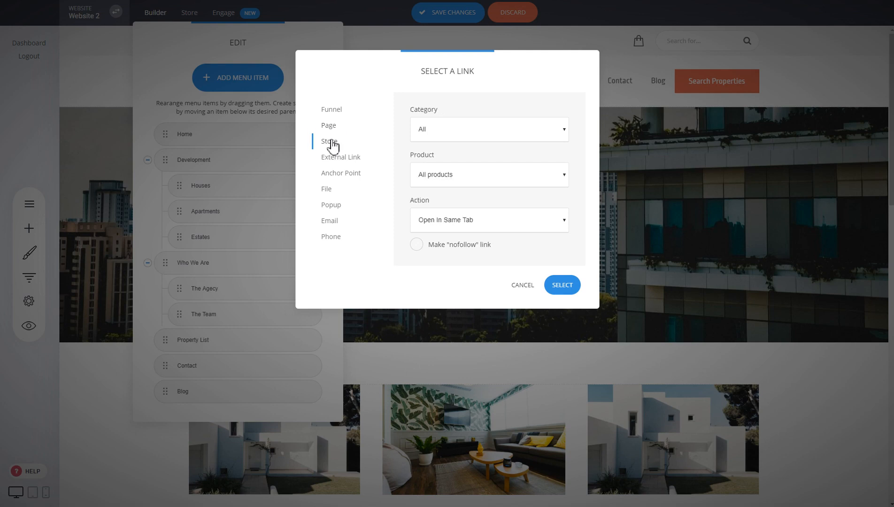
click(339, 178)
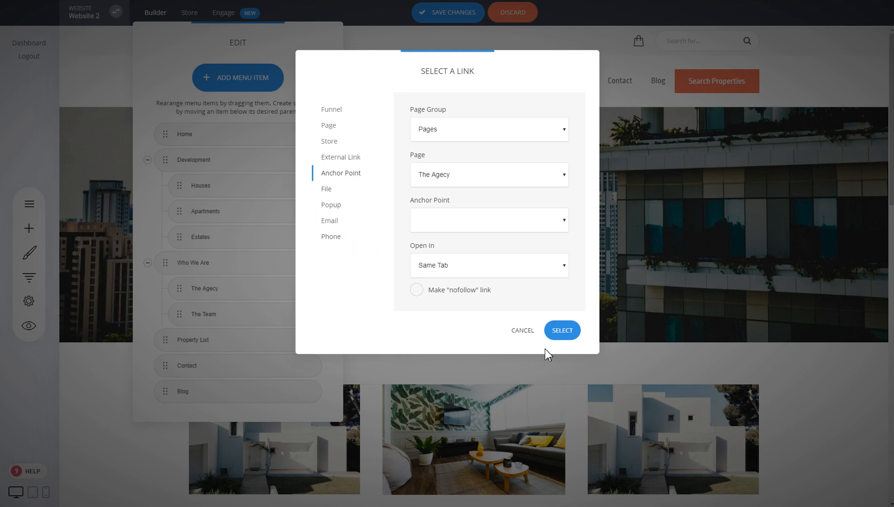
click(517, 334)
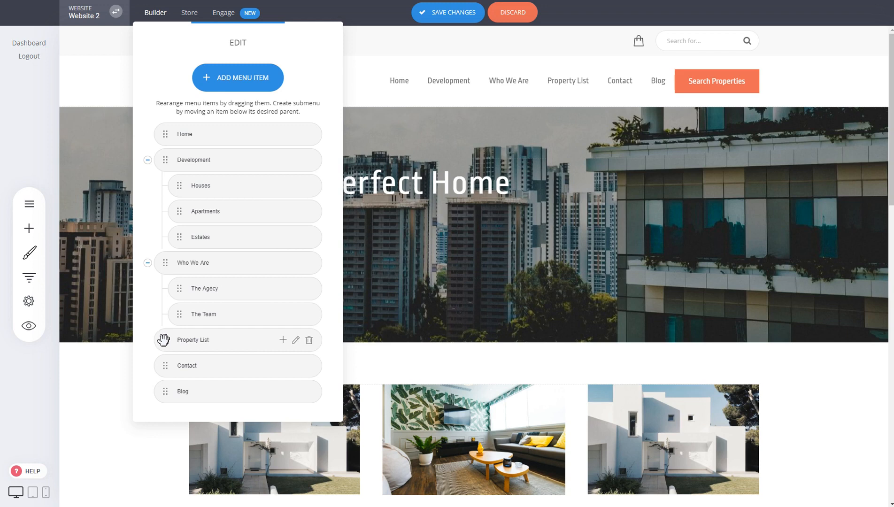
- Move Property List below Contact in the menu, and try nesting Contact under Who We Are before returning it to the main level
drag(163, 340, 160, 368)
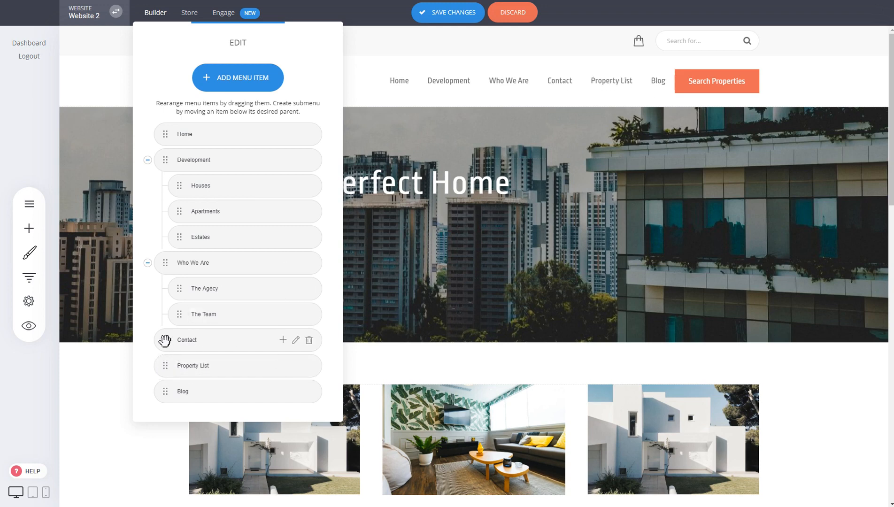
drag(166, 342, 185, 341)
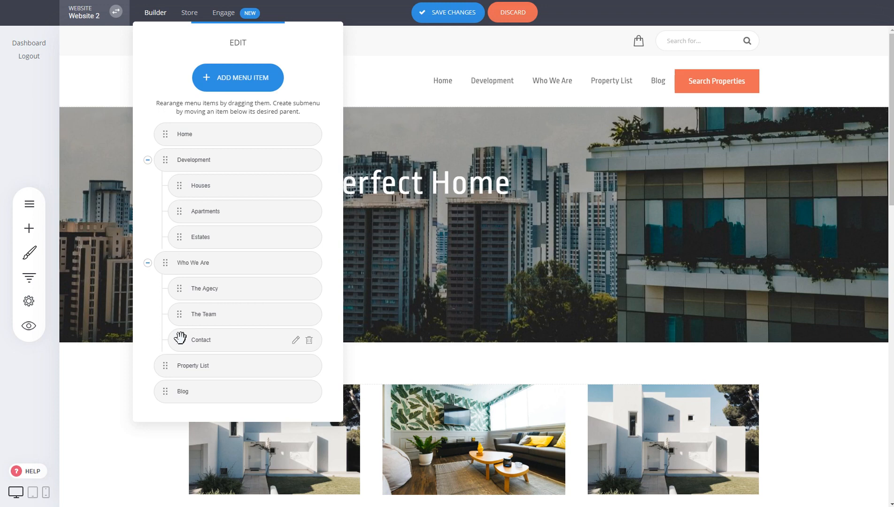
mouse_move(180, 338)
mouse_down()
mouse_move(162, 344)
mouse_move(181, 350)
mouse_up()
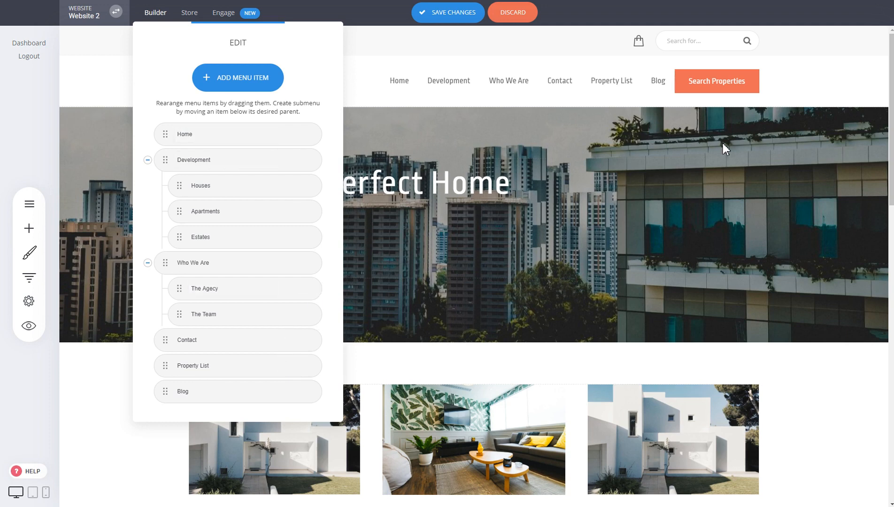
- Add a Mega Menu under the Contact menu item and open it for editing
click(283, 340)
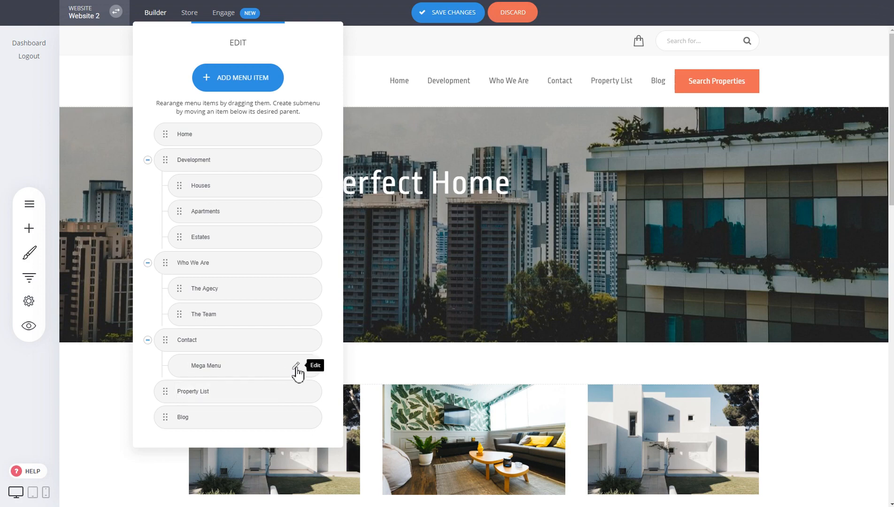
click(296, 366)
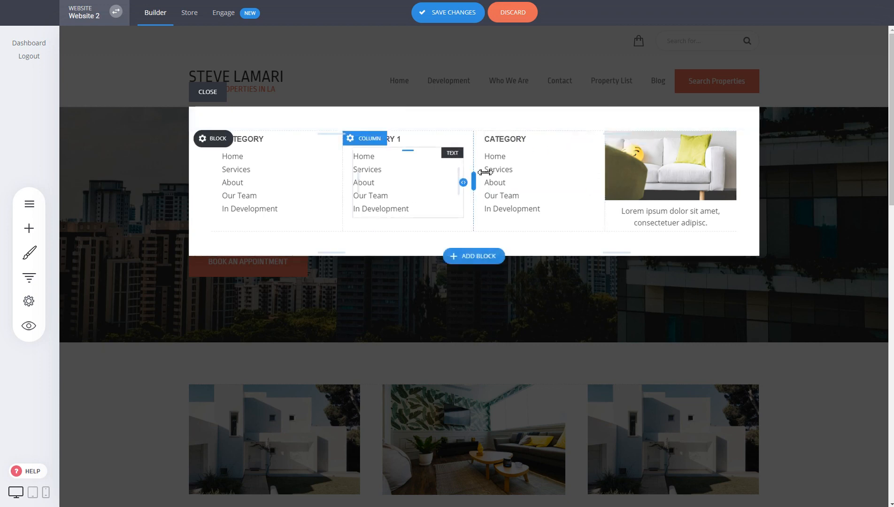
- Add the Call To Action block "We are limited to only 50 attendees" to the mega menu, confirm it and save the website changes
click(35, 238)
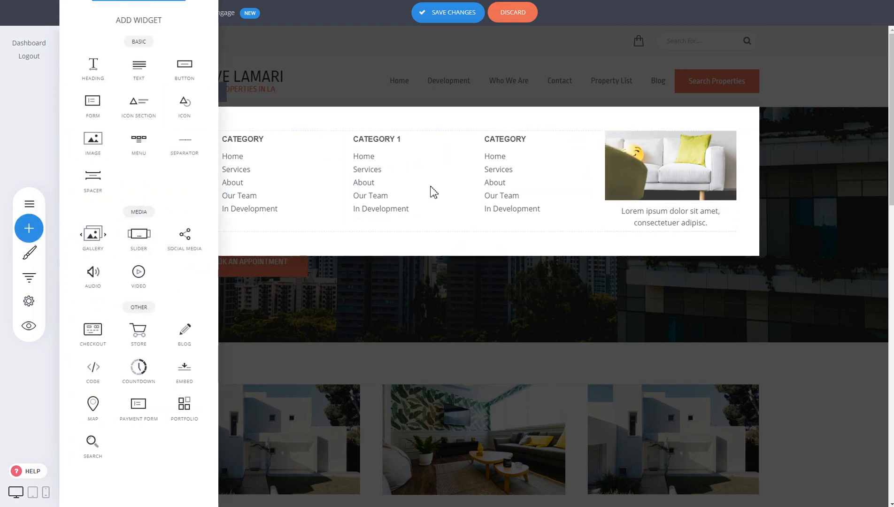
click(465, 257)
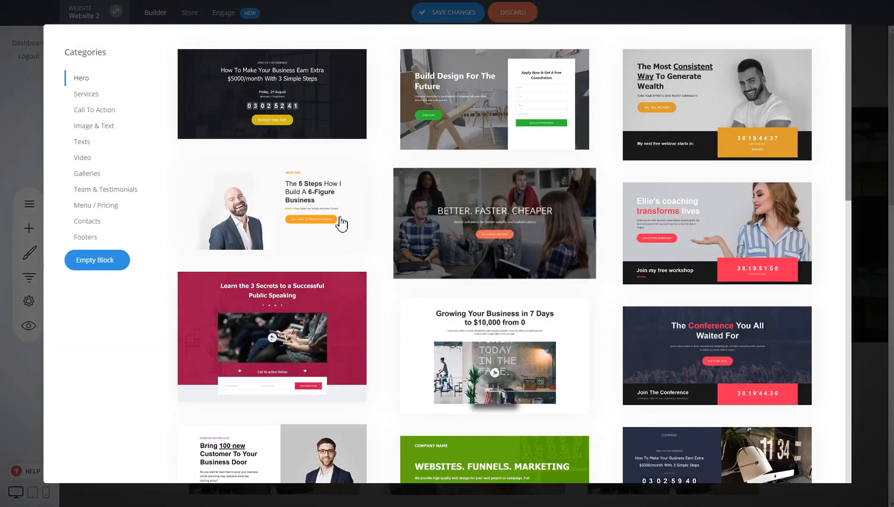
click(103, 113)
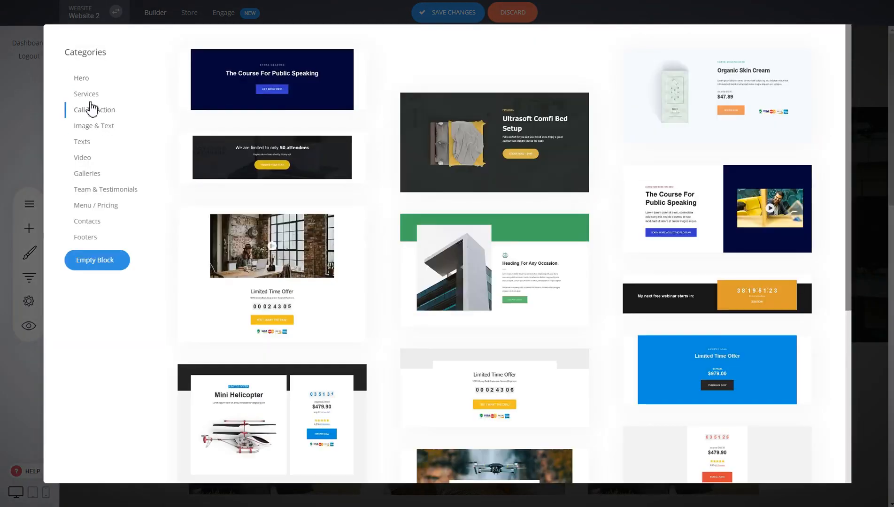
click(270, 160)
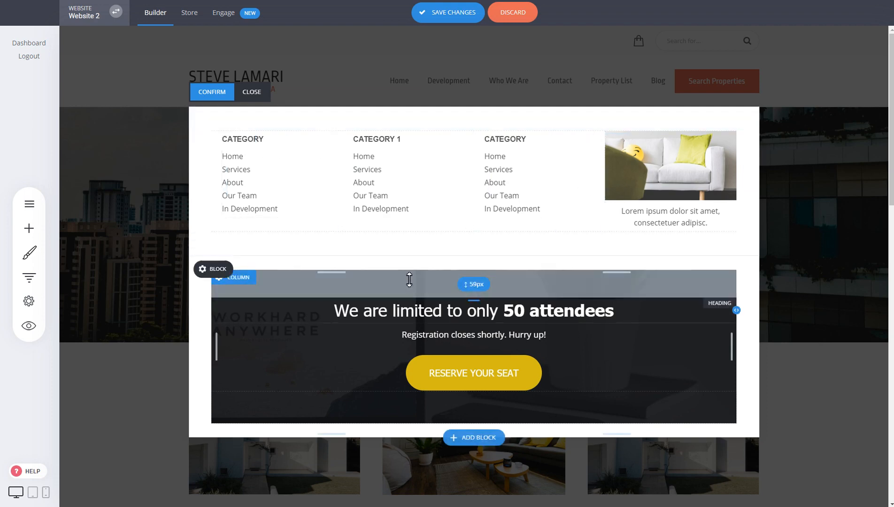
click(223, 100)
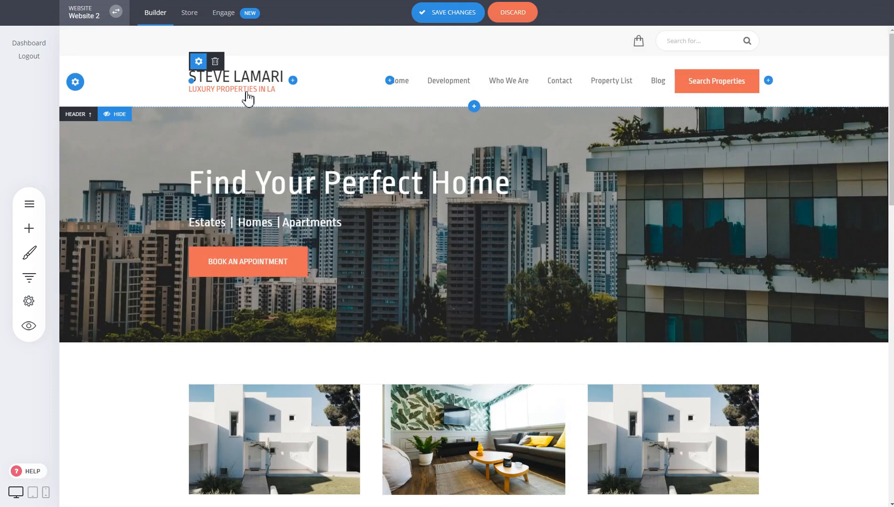
click(463, 13)
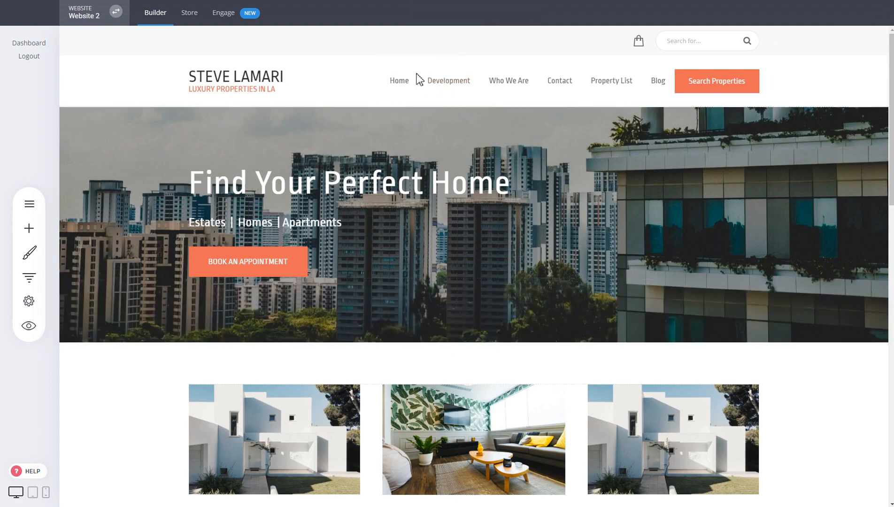
- Preview the website and examine the mega menu shown under Contact, and return to the builder
click(29, 327)
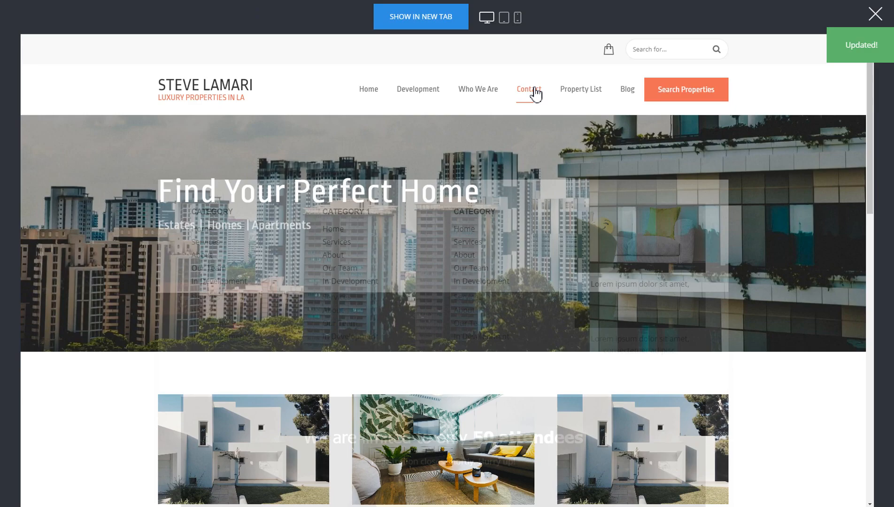
mouse_move(535, 92)
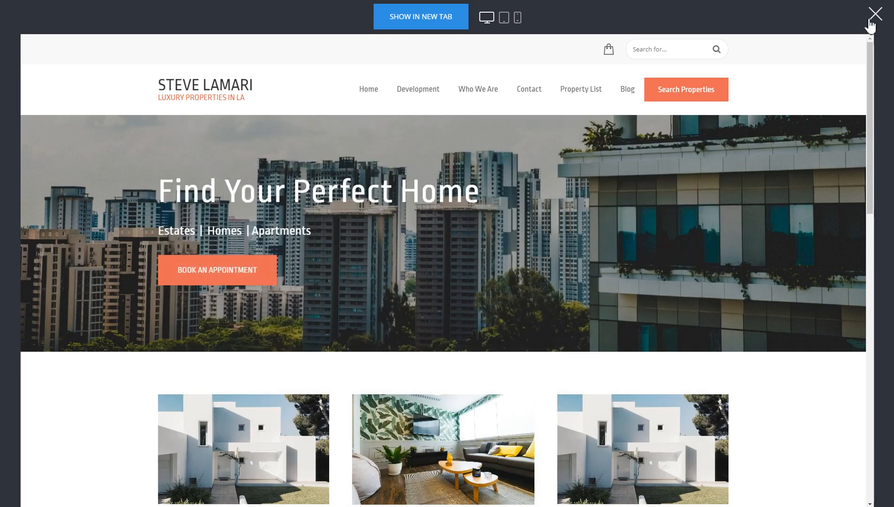
click(875, 13)
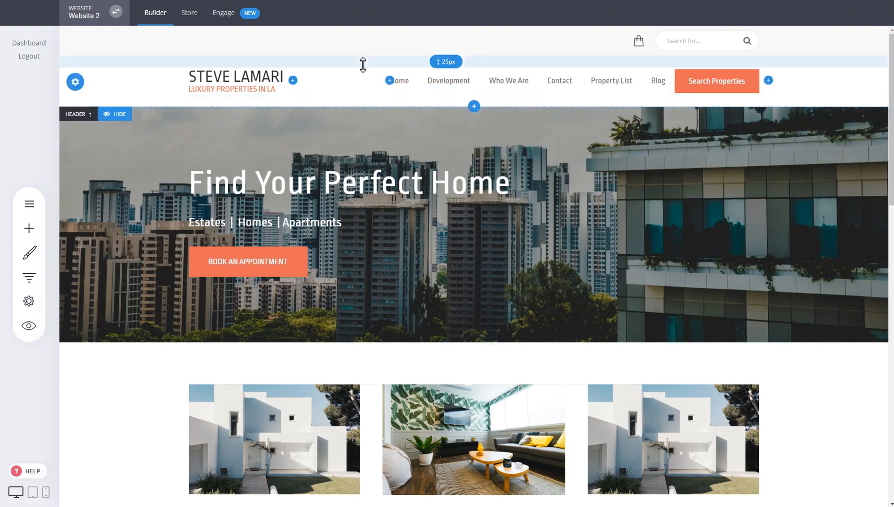
- Tighten the vertical spacing of the top bar and the main header row, and save the website changes
drag(363, 64, 363, 61)
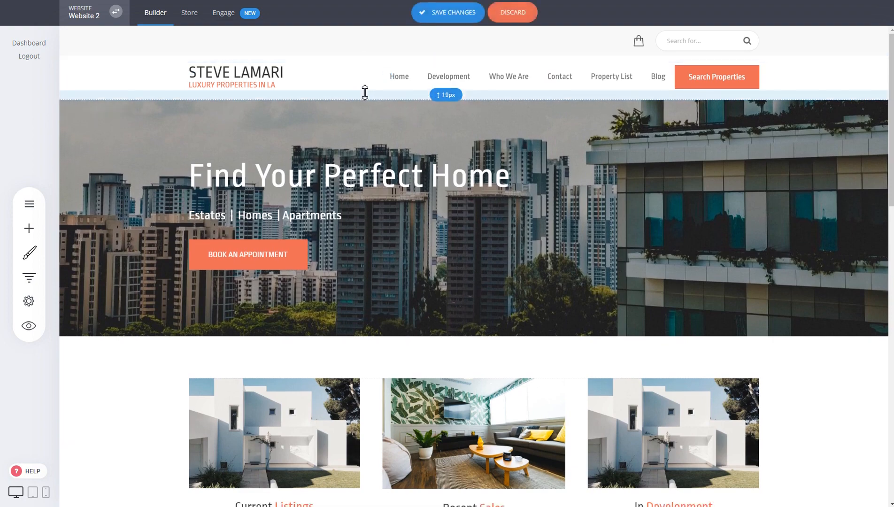
drag(365, 92, 365, 92)
drag(376, 53, 383, 28)
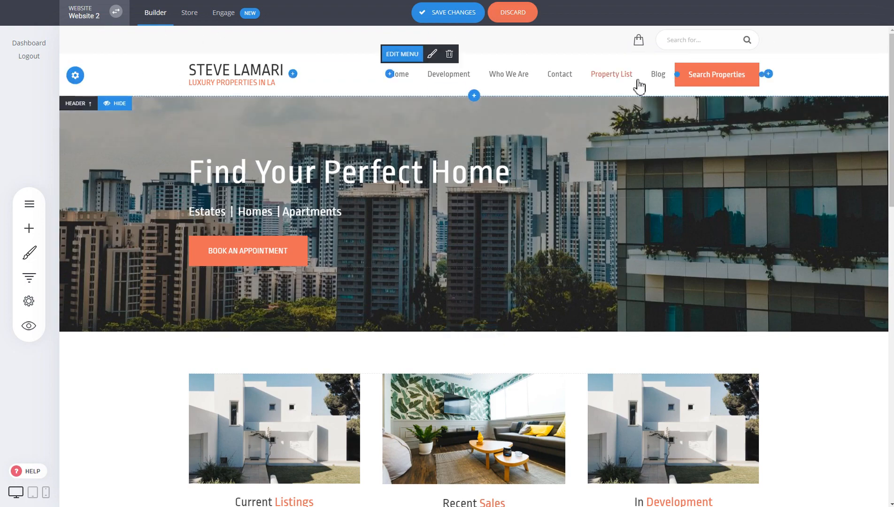
click(452, 18)
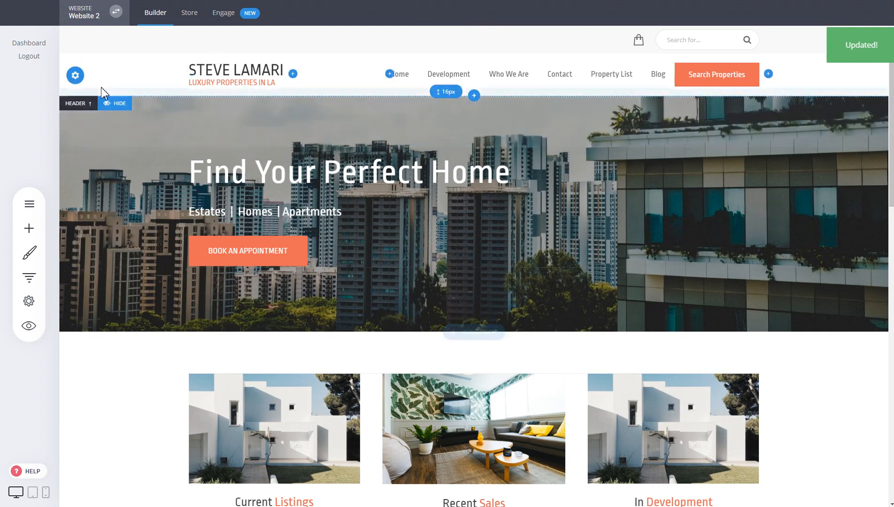
- Try the On Top - Full-width and On Top - Compact layouts for the header
click(76, 76)
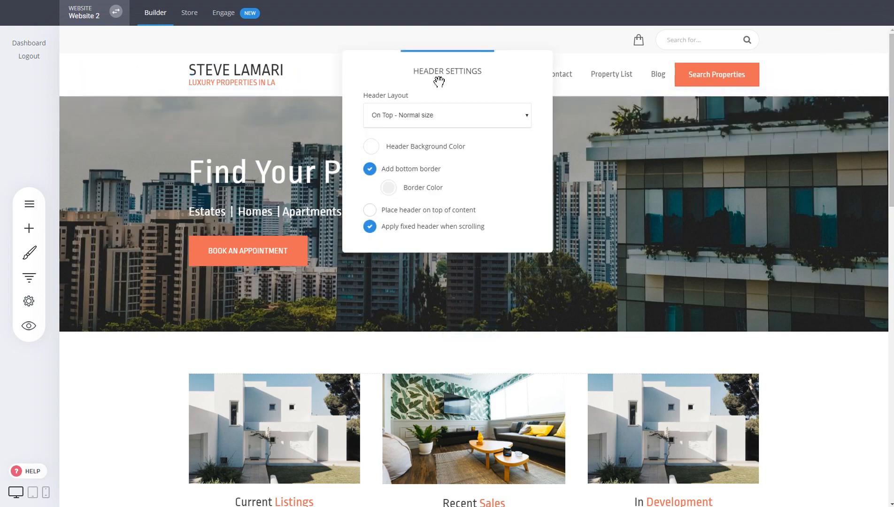
drag(439, 81, 540, 147)
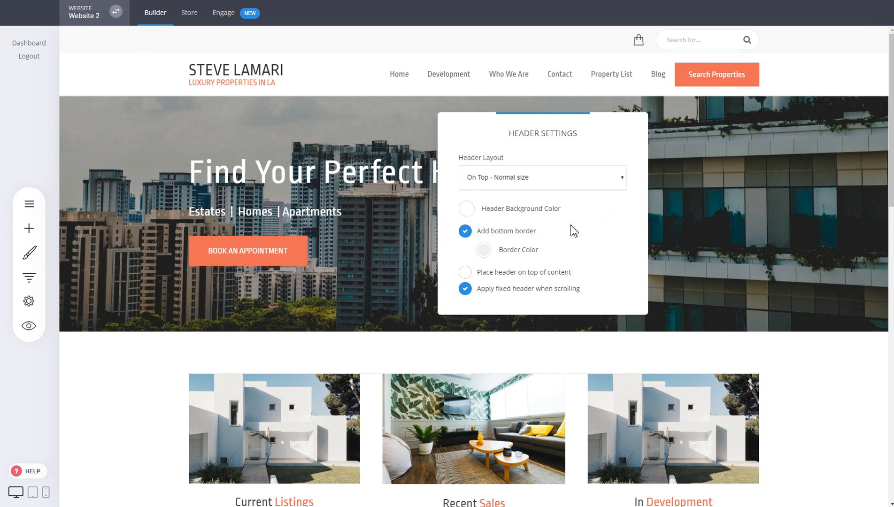
click(550, 185)
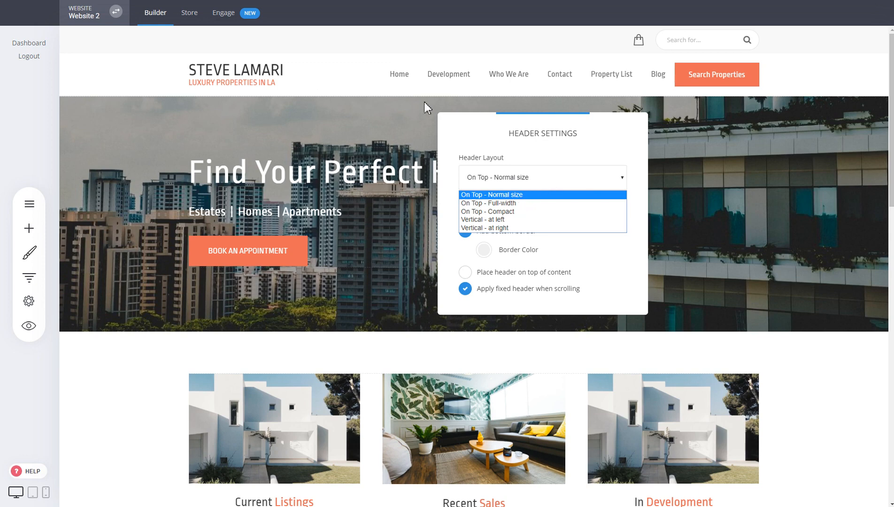
click(499, 204)
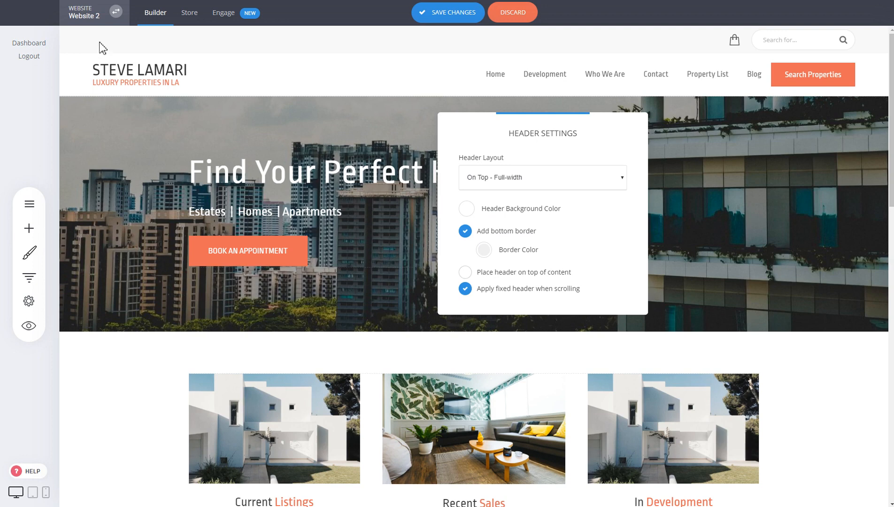
click(563, 184)
click(536, 213)
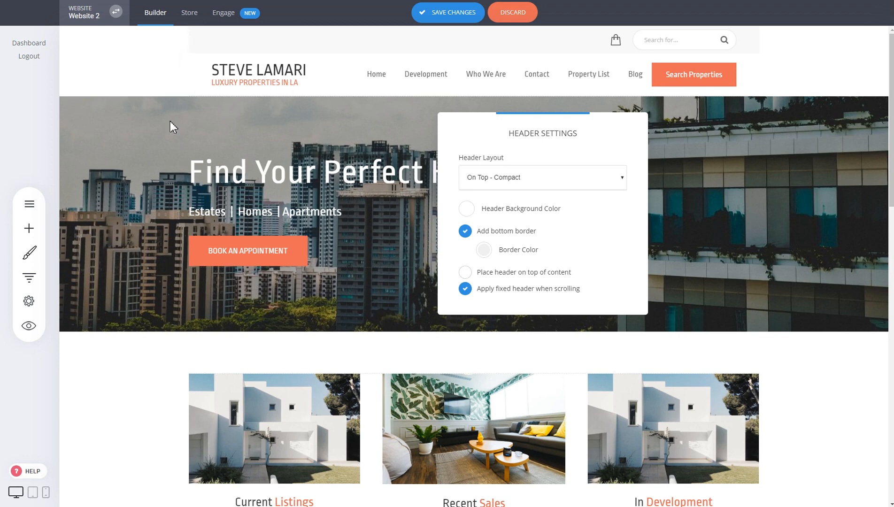
- Try the Vertical - at left and Vertical - at right header layouts, and discard the unsaved changes
click(543, 182)
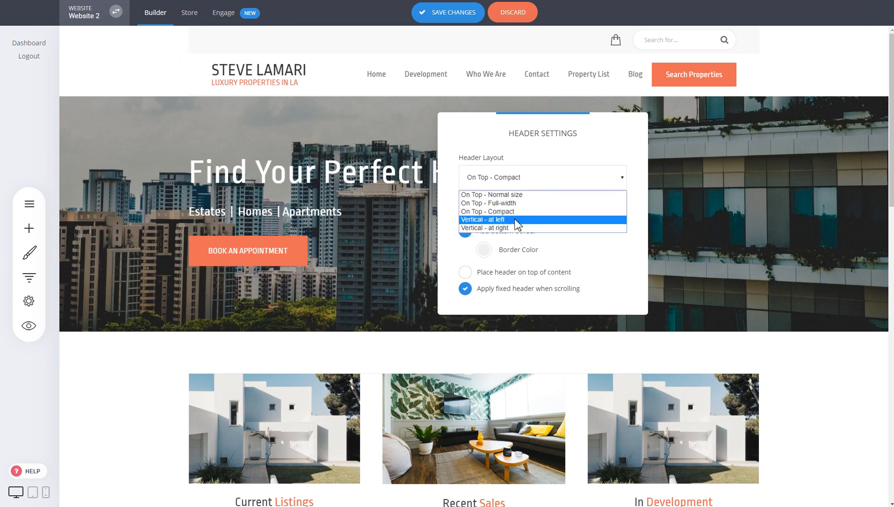
click(515, 220)
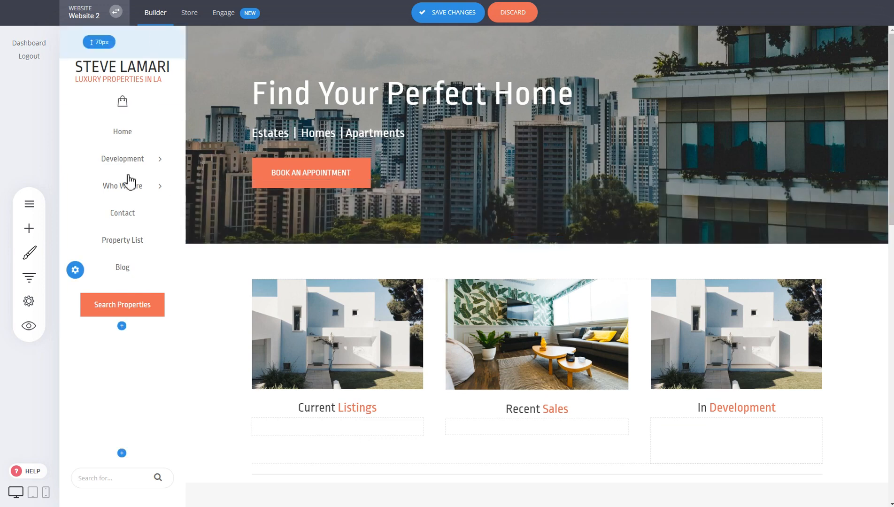
click(75, 267)
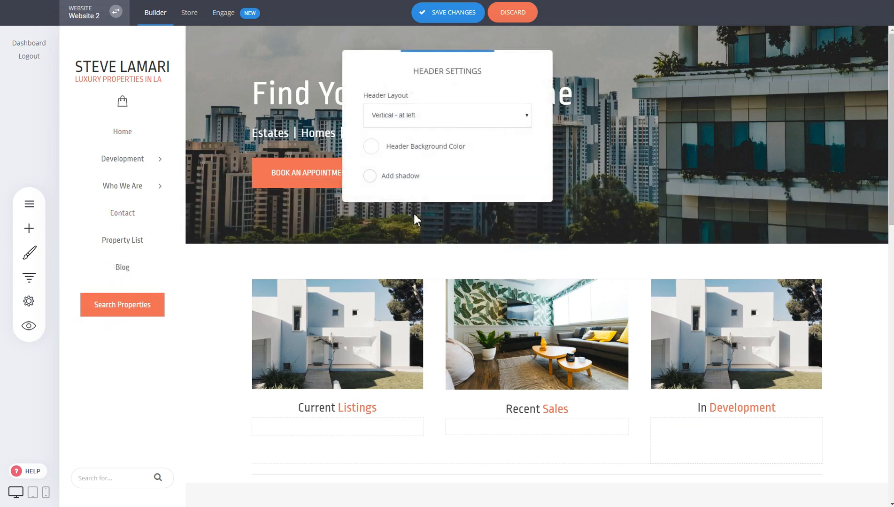
click(442, 117)
click(425, 166)
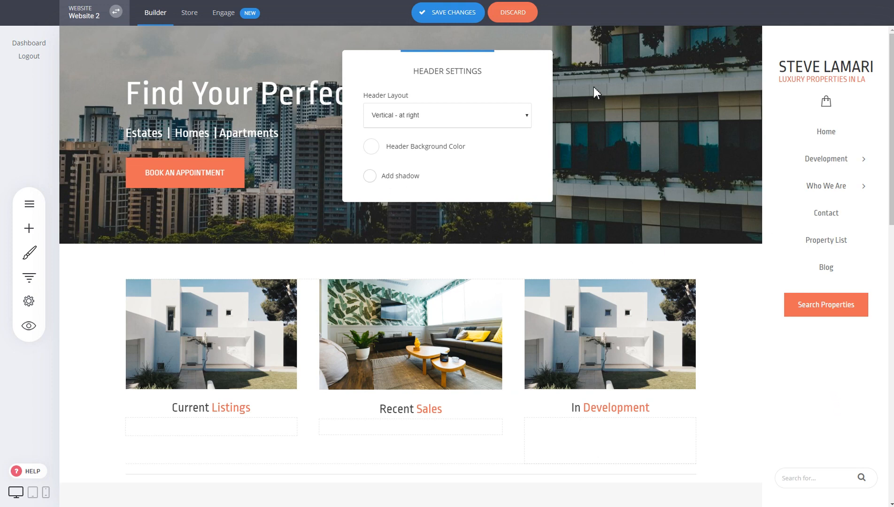
click(637, 87)
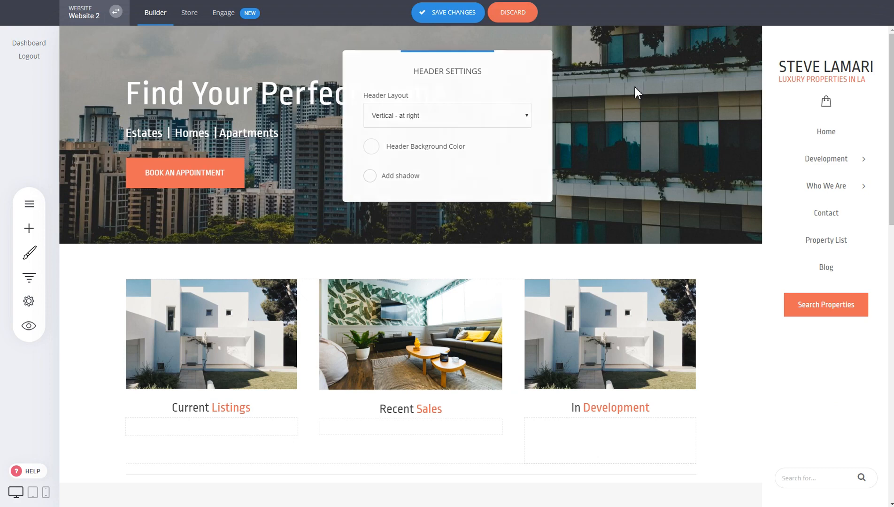
click(530, 21)
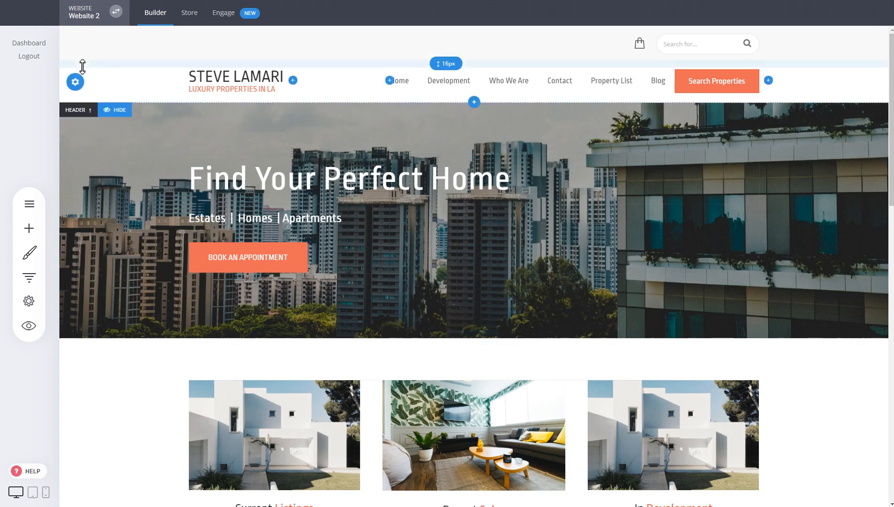
- Try placing the header on top of the content in the header settings, and switch that option off again
click(75, 82)
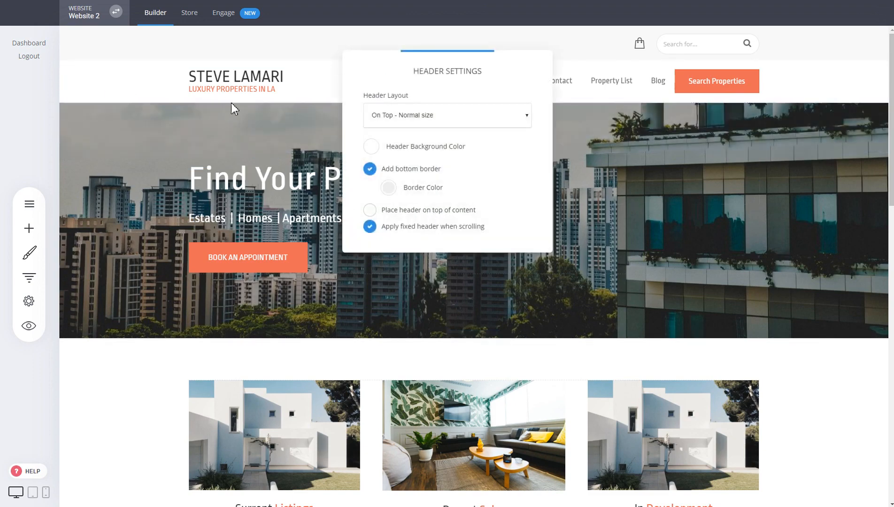
click(422, 211)
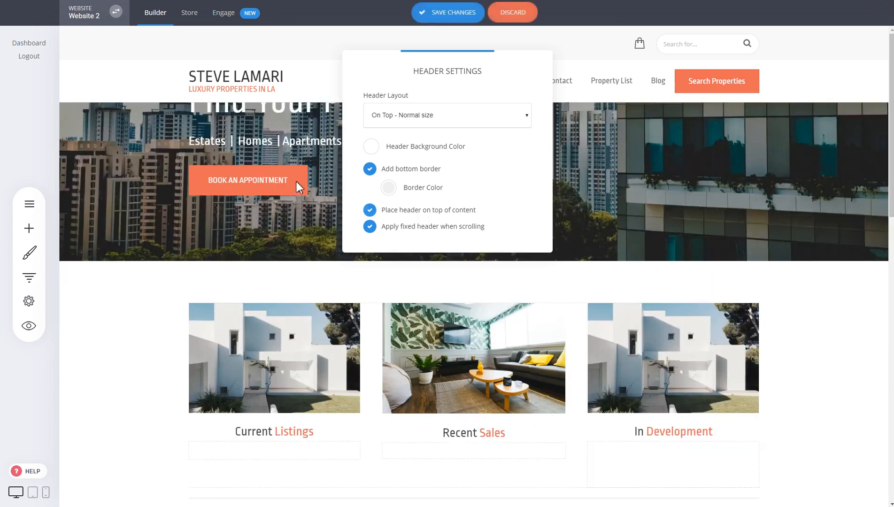
click(754, 161)
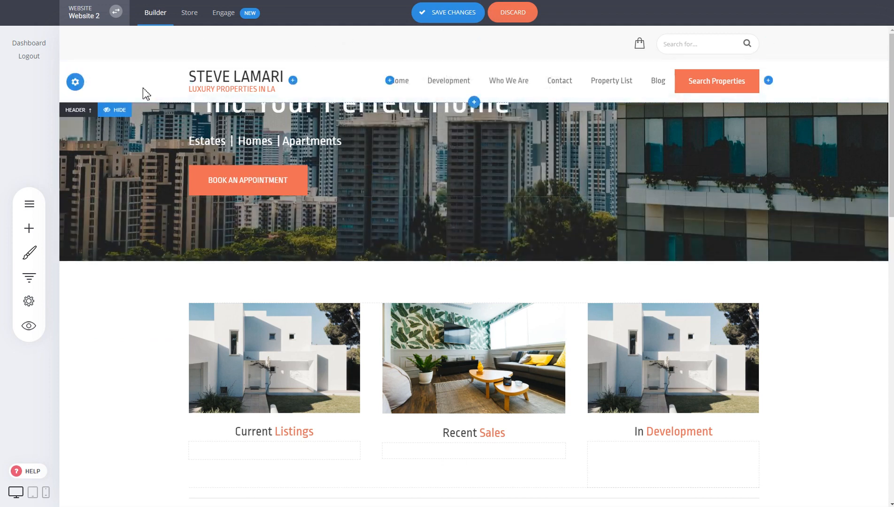
click(76, 83)
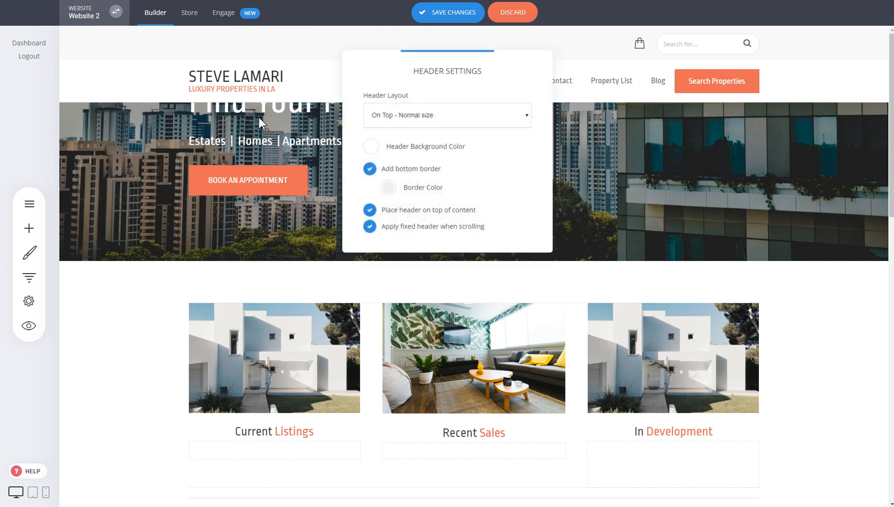
click(409, 212)
click(691, 185)
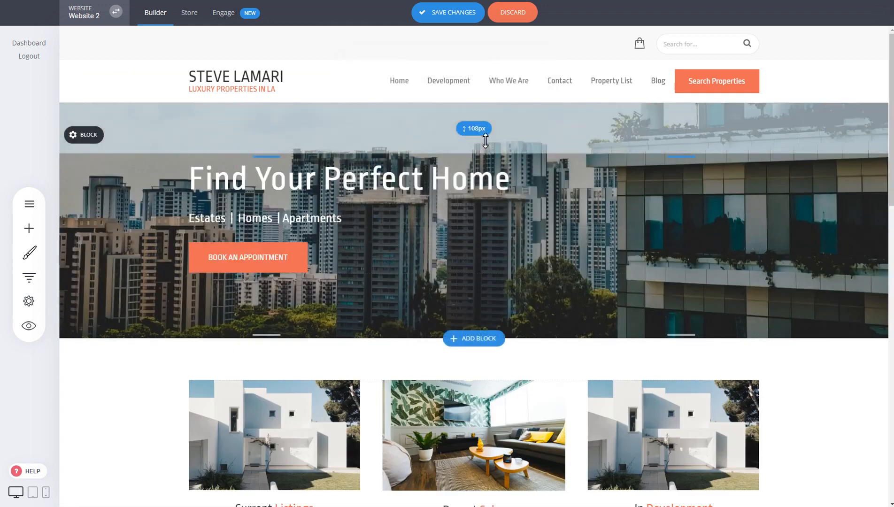
- Increase the hero block's top spacing to 287px and enable placing the header on top of the content
drag(485, 140, 482, 214)
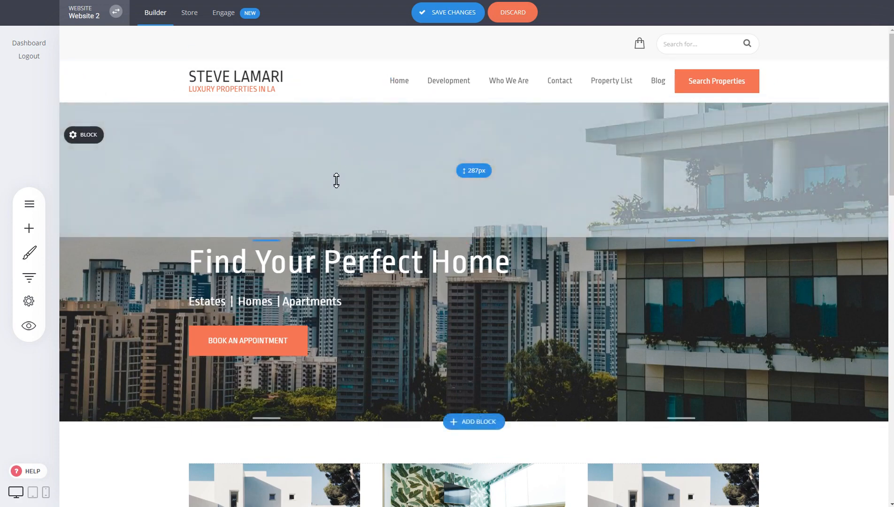
click(72, 82)
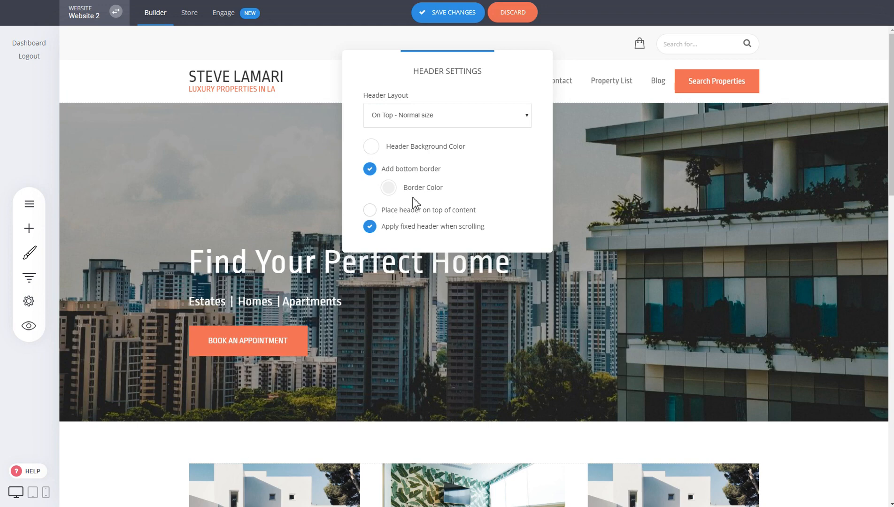
click(417, 210)
click(250, 140)
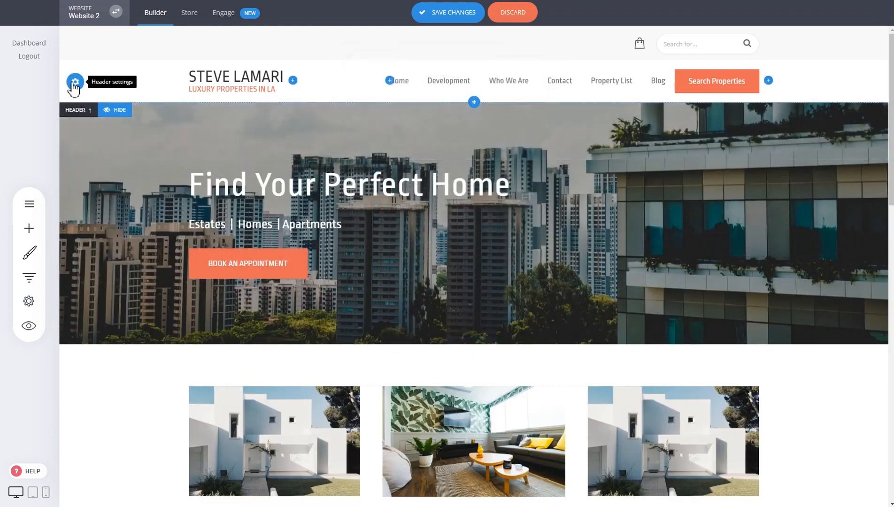
- Set the header background color to fully transparent
click(74, 83)
click(371, 147)
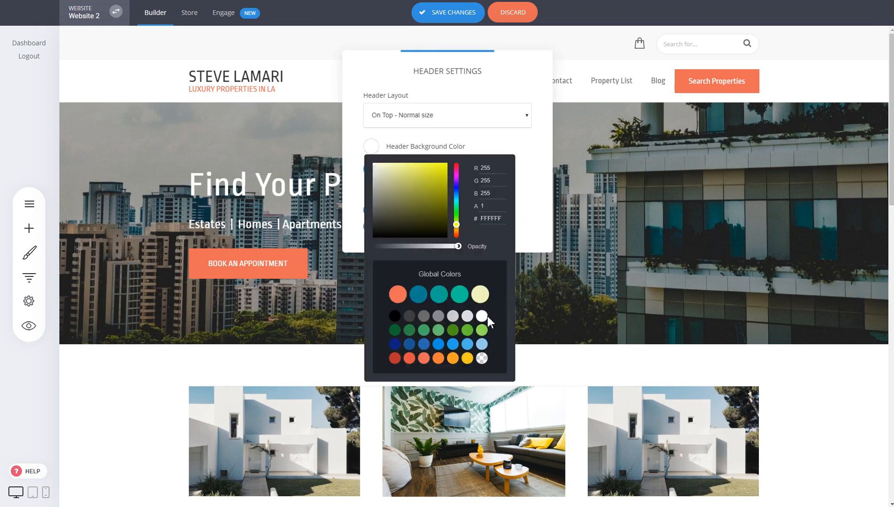
click(481, 359)
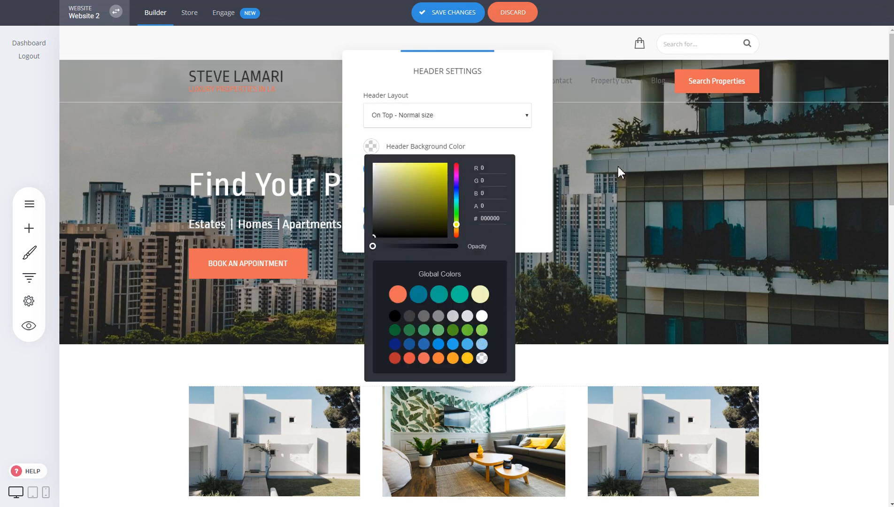
click(545, 186)
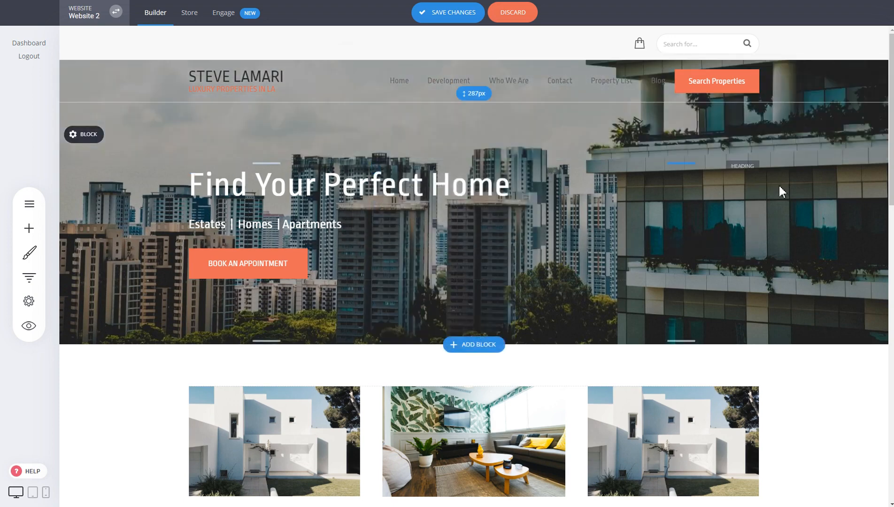
- Set the navigation menu's text color to white
click(419, 81)
click(430, 58)
click(362, 163)
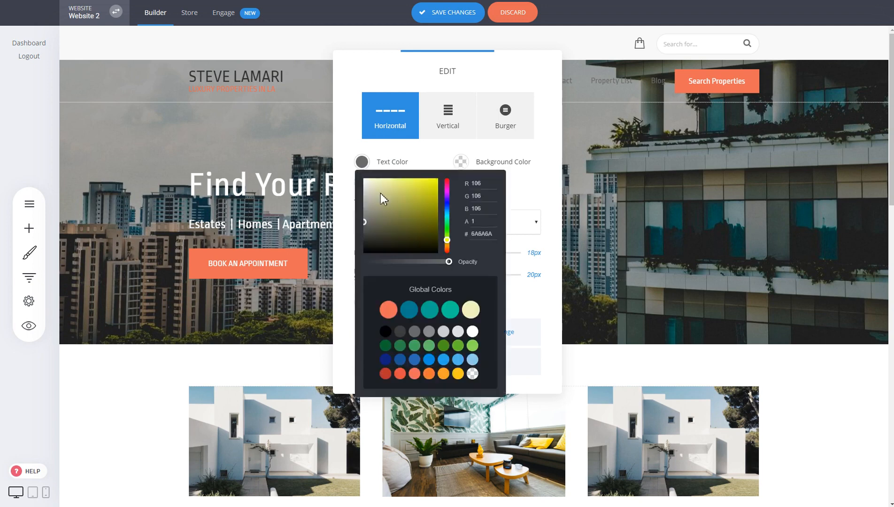
click(473, 331)
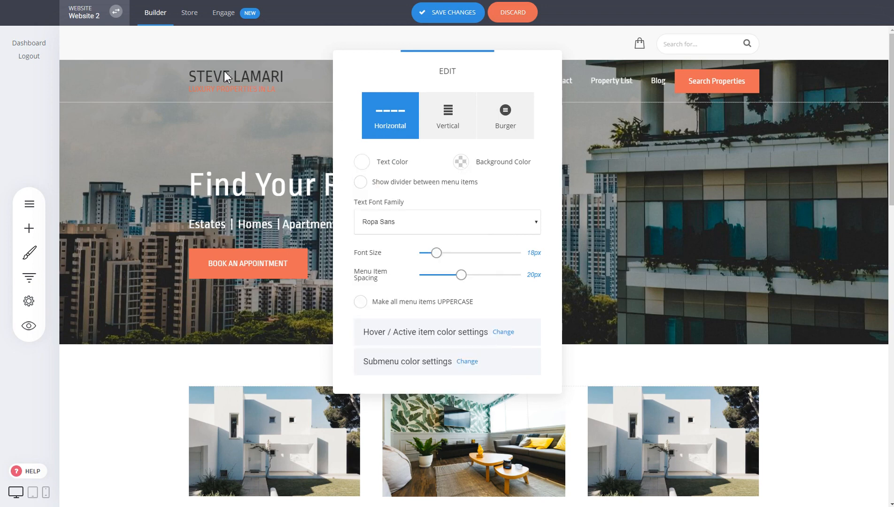
- Change the upper line of the text logo to white
click(224, 71)
click(198, 58)
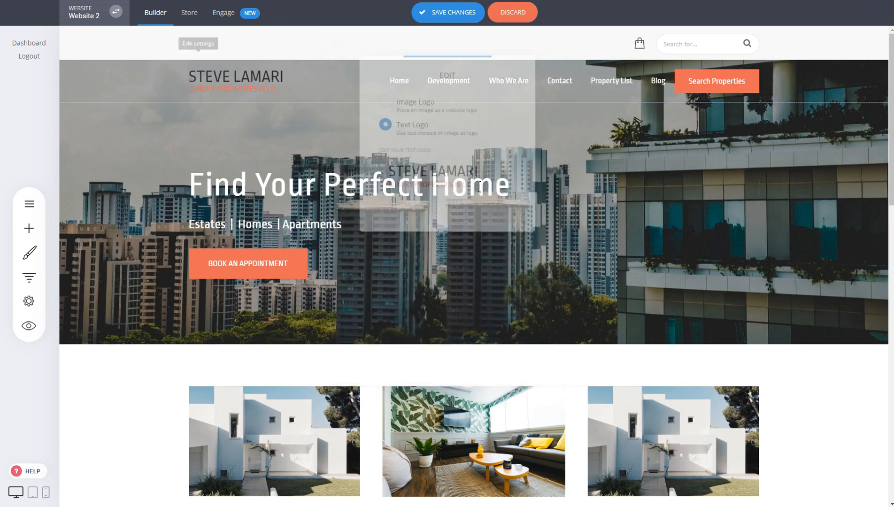
drag(480, 173, 384, 174)
click(503, 144)
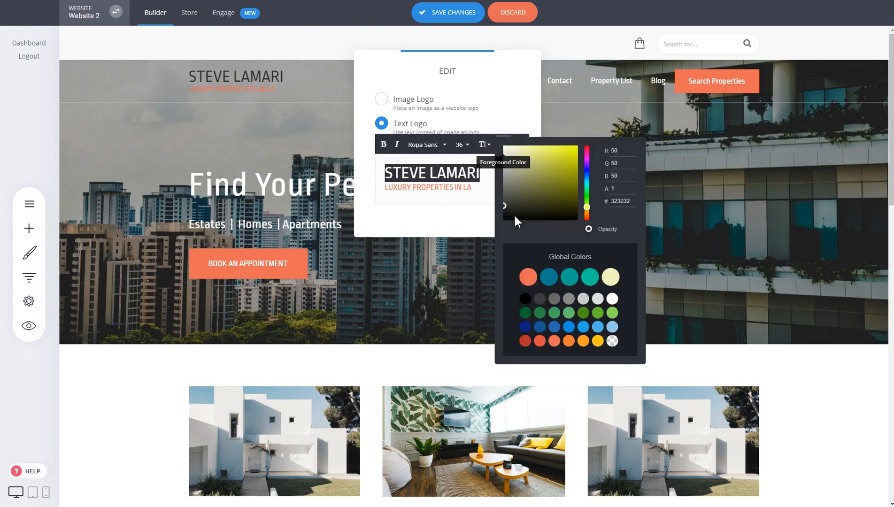
click(612, 298)
click(775, 181)
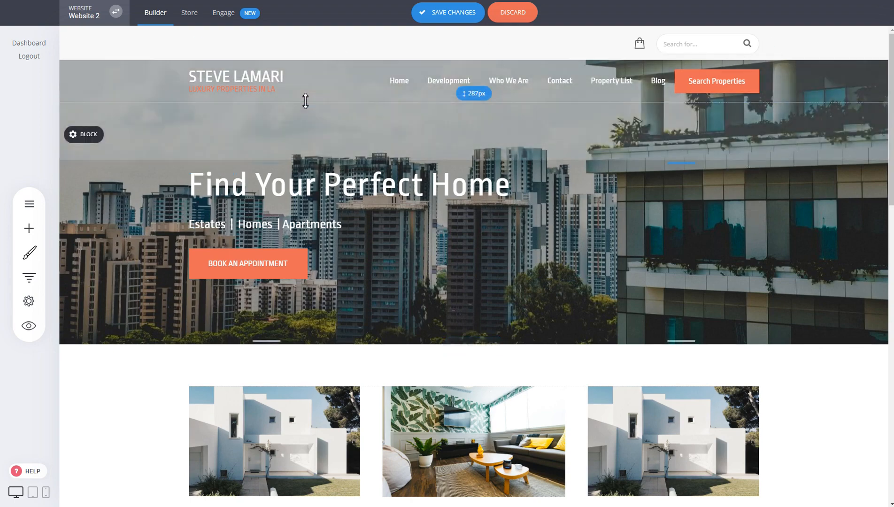
- Review the header settings and discard all unsaved header and hero block changes
click(77, 81)
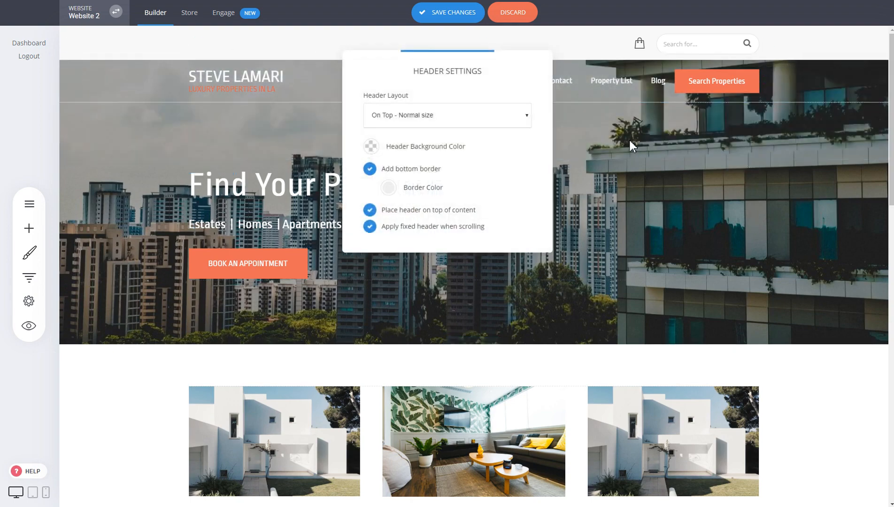
click(514, 14)
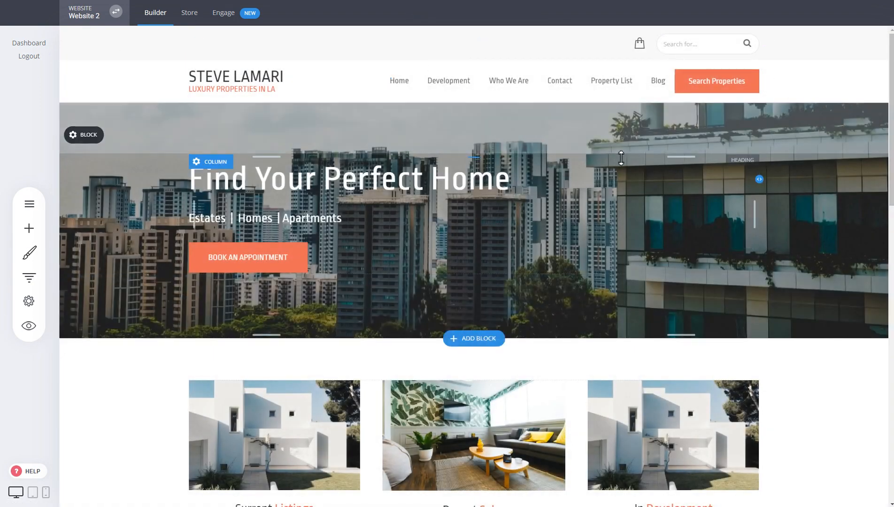
- Turn off the fixed header when scrolling in the header settings and save the changes
scroll(622, 159, down, 10)
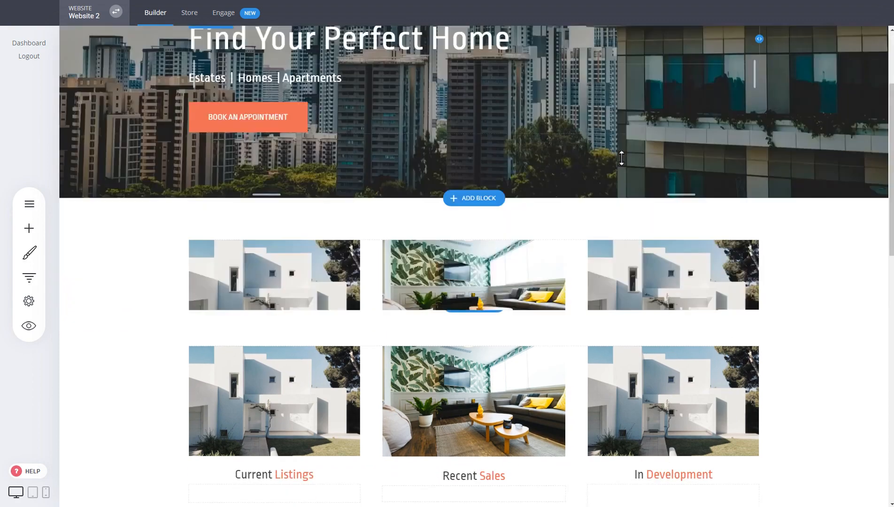
scroll(511, 66, up, 6)
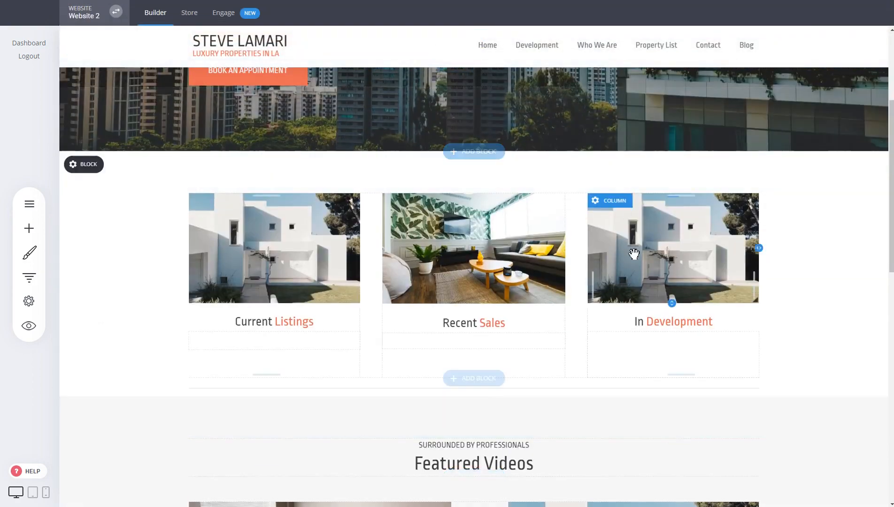
scroll(633, 254, up, 5)
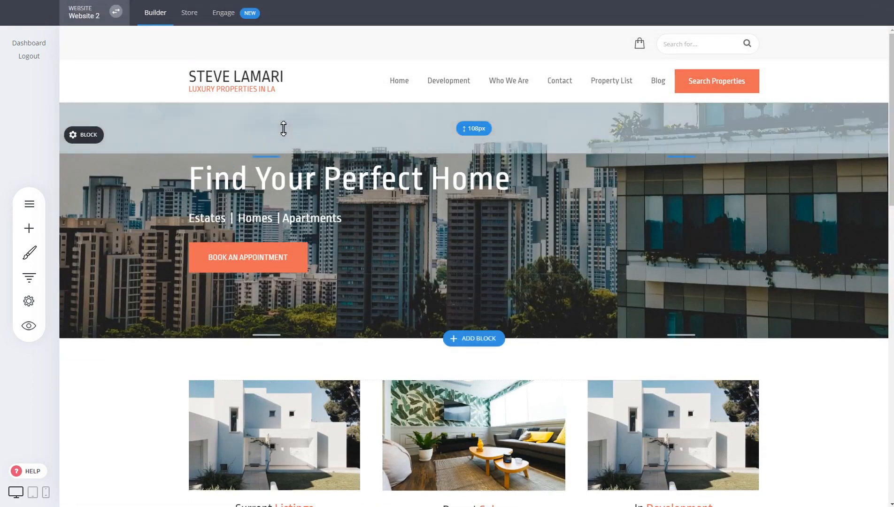
click(72, 83)
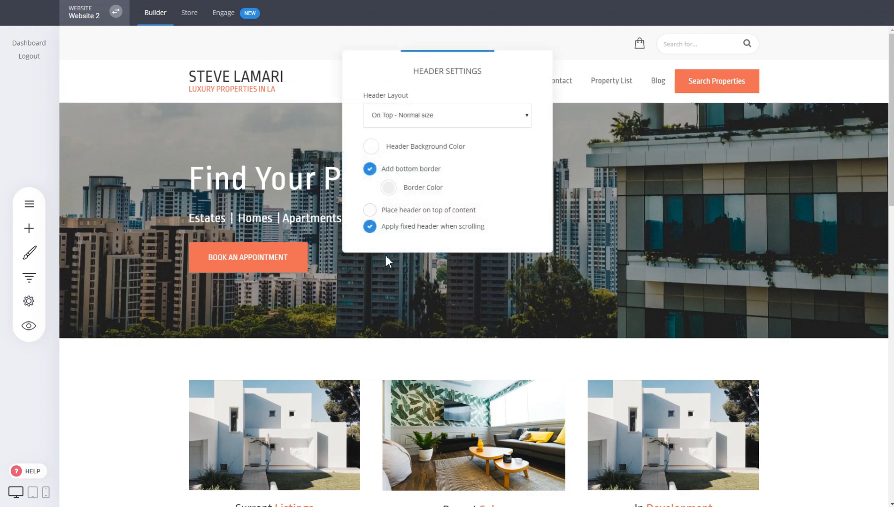
click(408, 231)
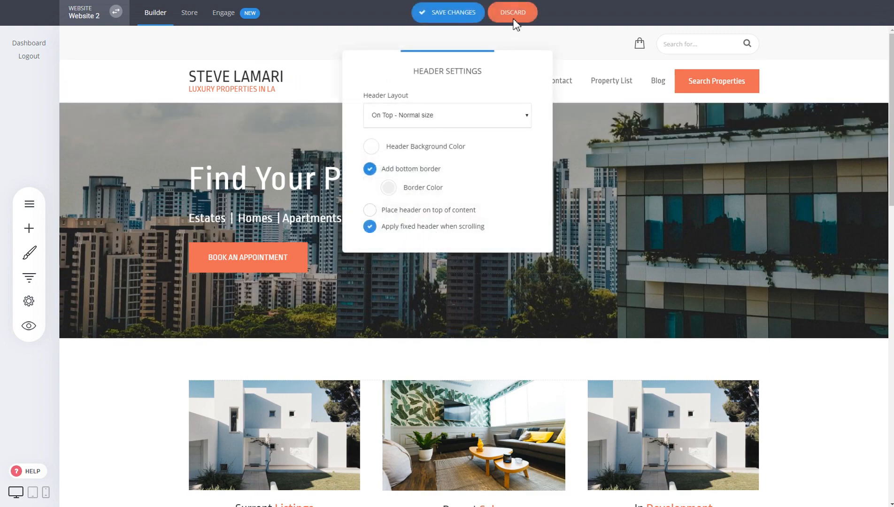
scroll(495, 185, down, 6)
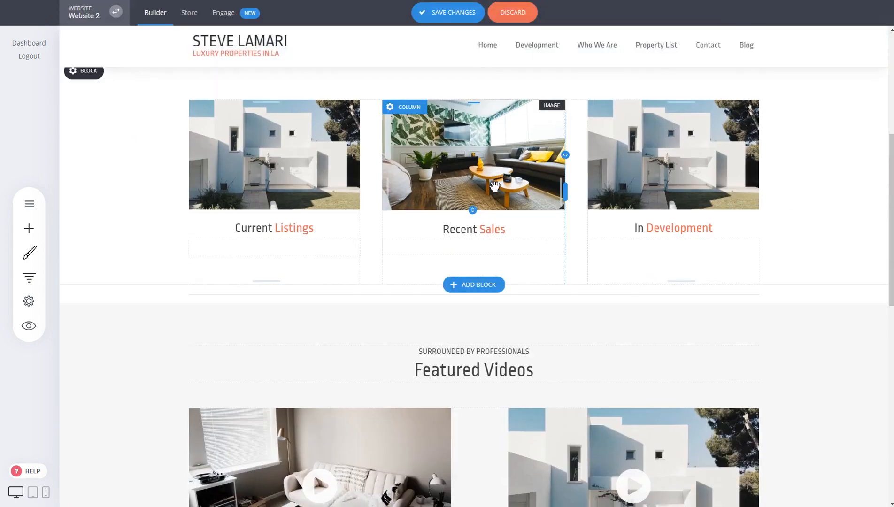
scroll(493, 190, up, 6)
click(73, 83)
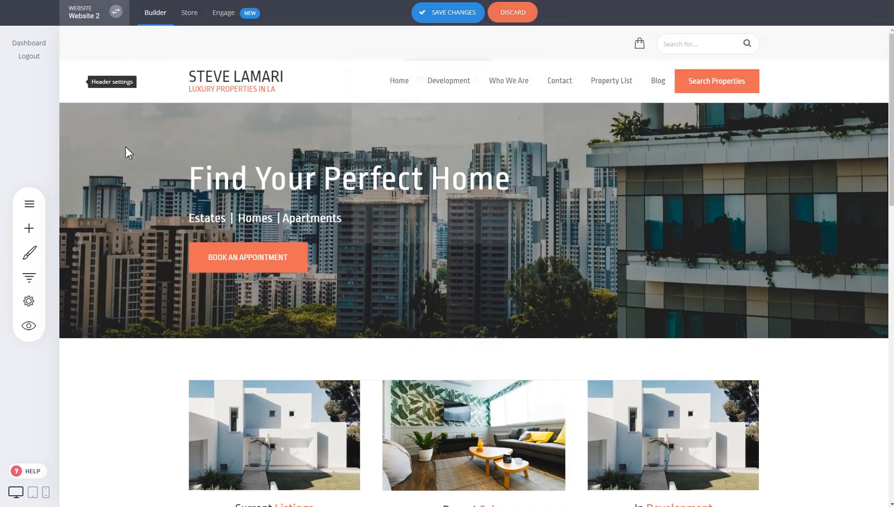
click(453, 10)
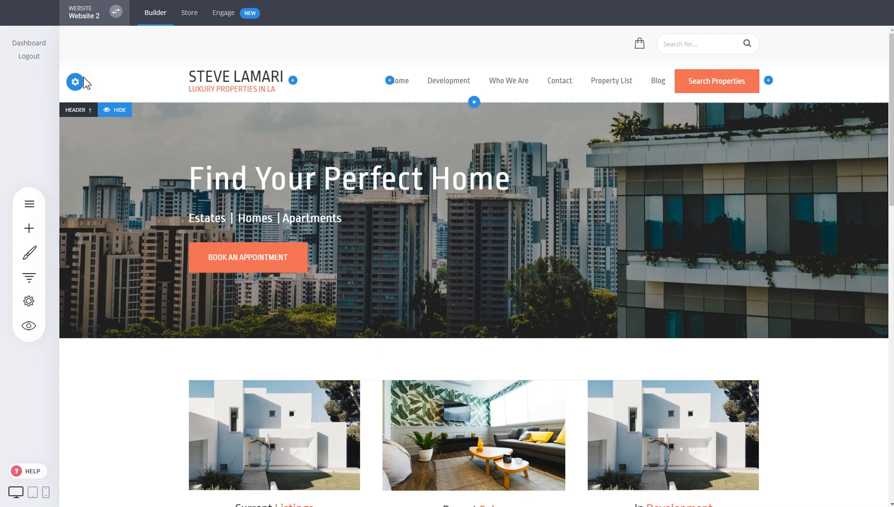
- Enable applying a fixed header when scrolling and check it along the page
click(77, 82)
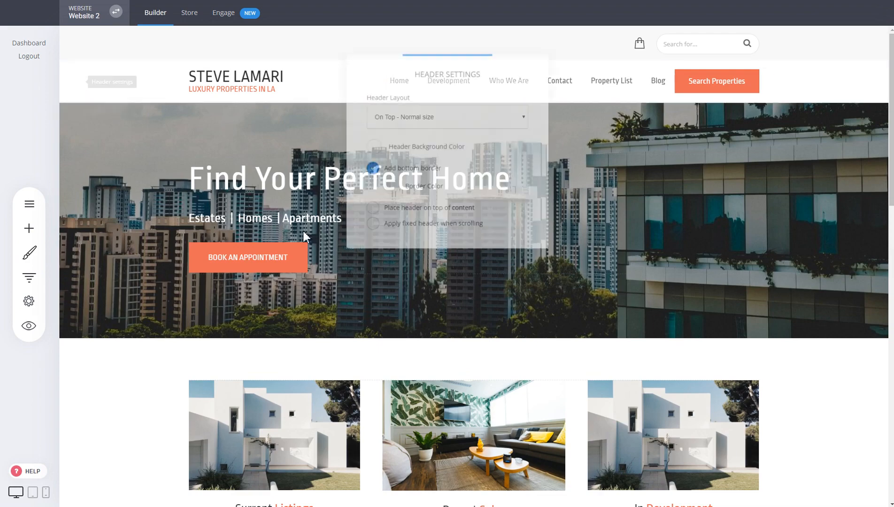
click(449, 229)
click(622, 228)
scroll(551, 197, down, 5)
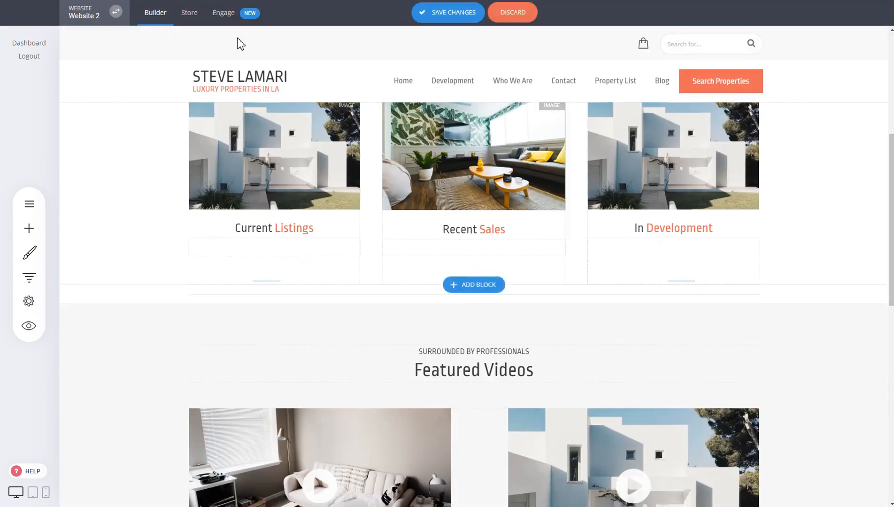
scroll(619, 163, up, 5)
scroll(619, 163, down, 5)
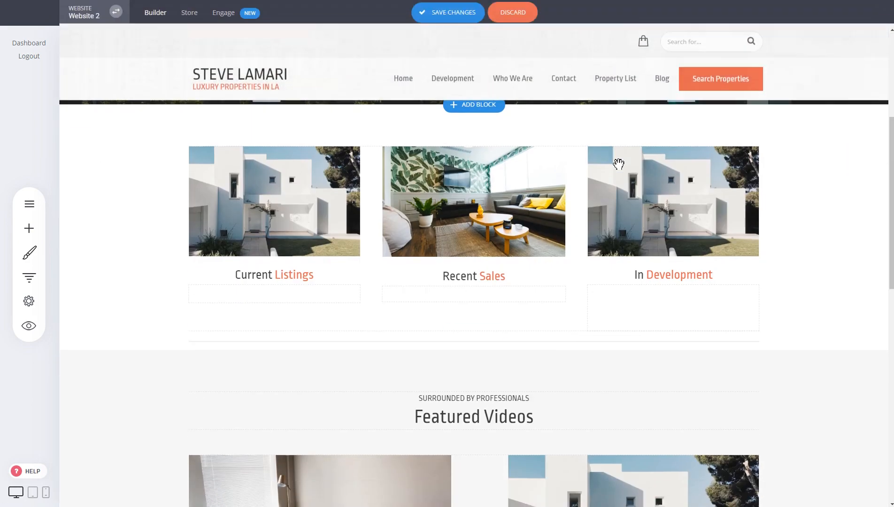
scroll(413, 144, down, 5)
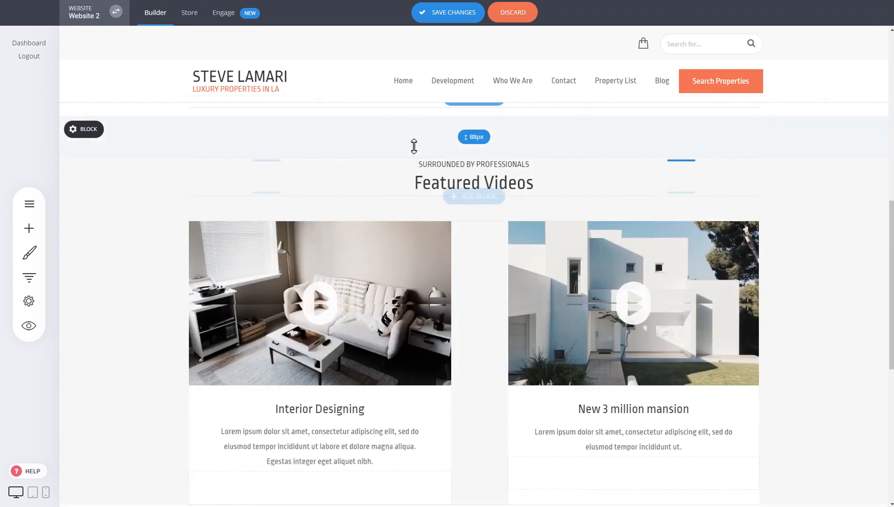
scroll(385, 170, up, 5)
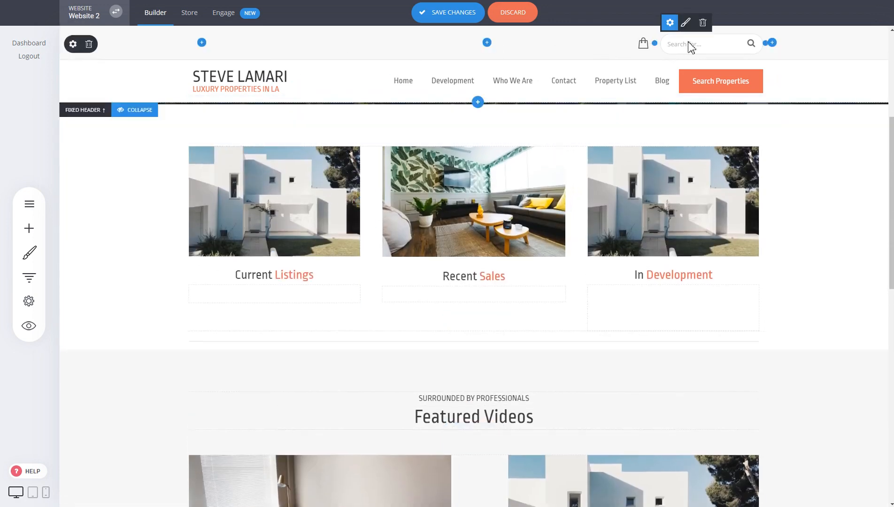
- Delete the top row with the cart and search field from the fixed header and compare it with the main header
click(89, 45)
click(471, 235)
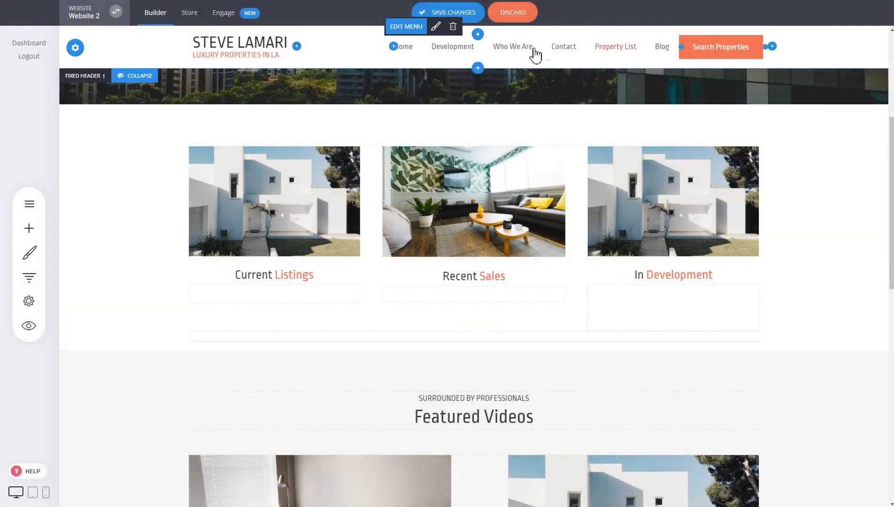
scroll(645, 193, up, 5)
scroll(646, 192, down, 3)
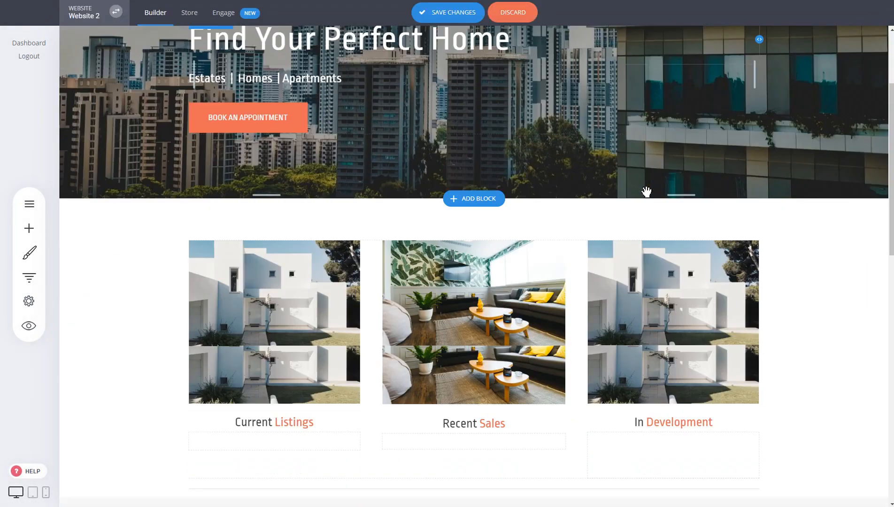
scroll(646, 191, down, 3)
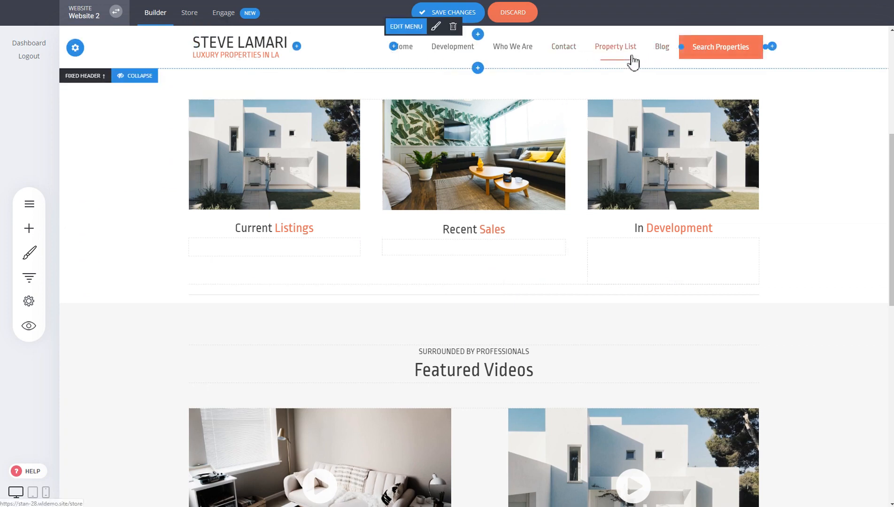
scroll(560, 145, up, 6)
scroll(469, 125, down, 5)
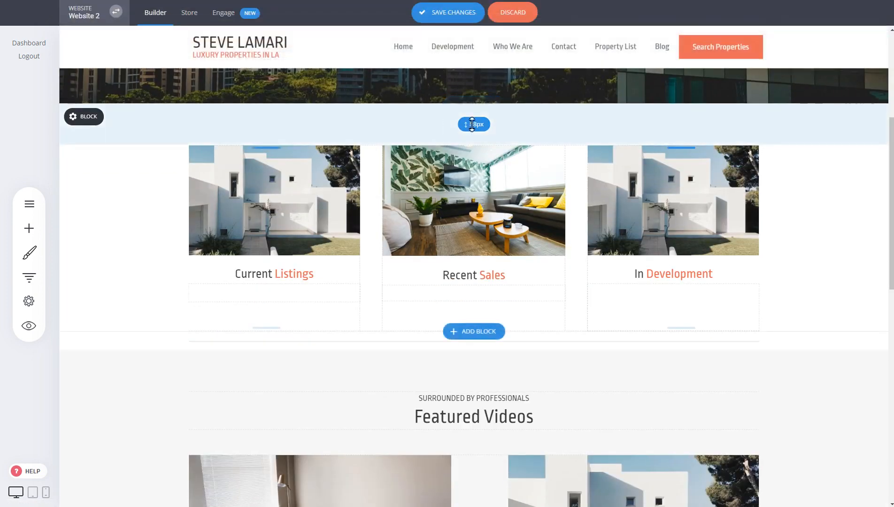
- Delete the Search Properties button from the fixed header
scroll(472, 124, down, 1)
click(718, 26)
click(500, 240)
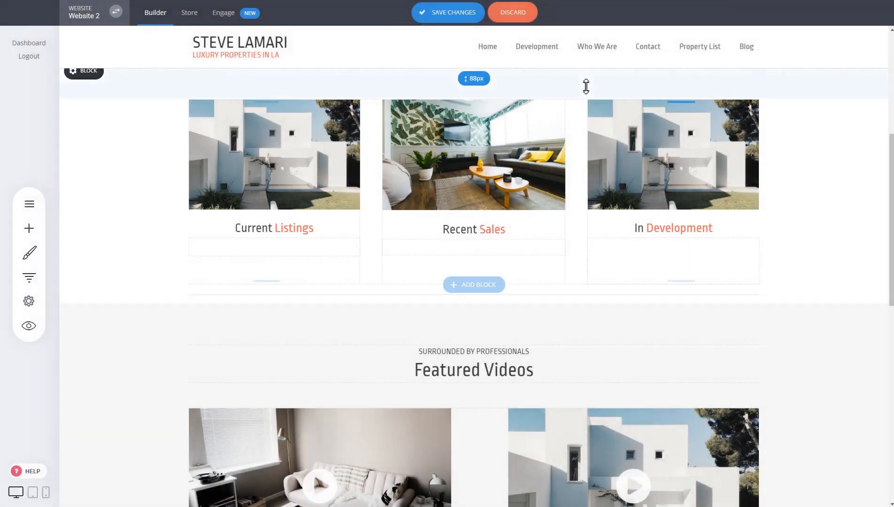
- Remove the Development item from the fixed header's menu and save the changes
click(491, 26)
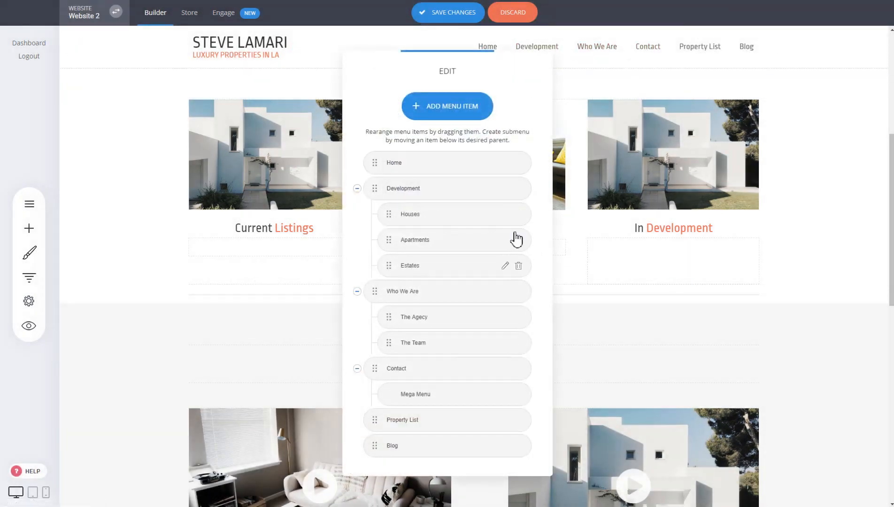
click(519, 189)
click(488, 224)
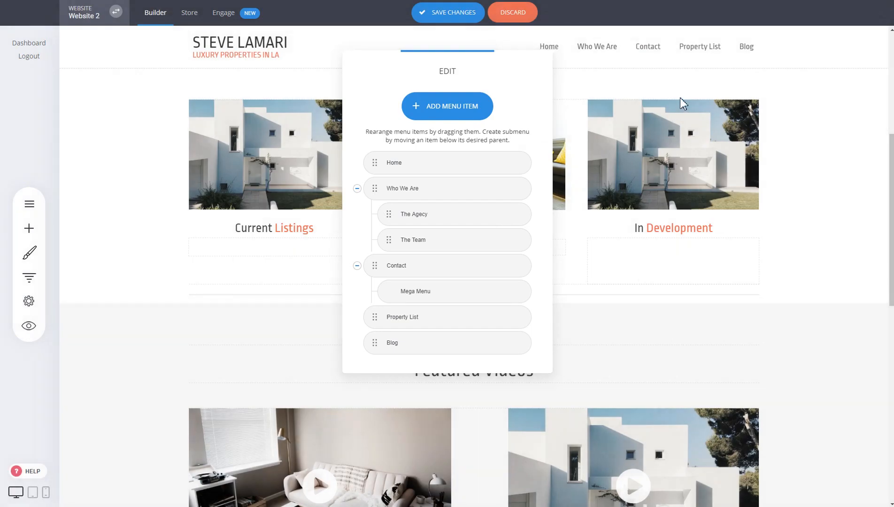
click(680, 98)
click(458, 18)
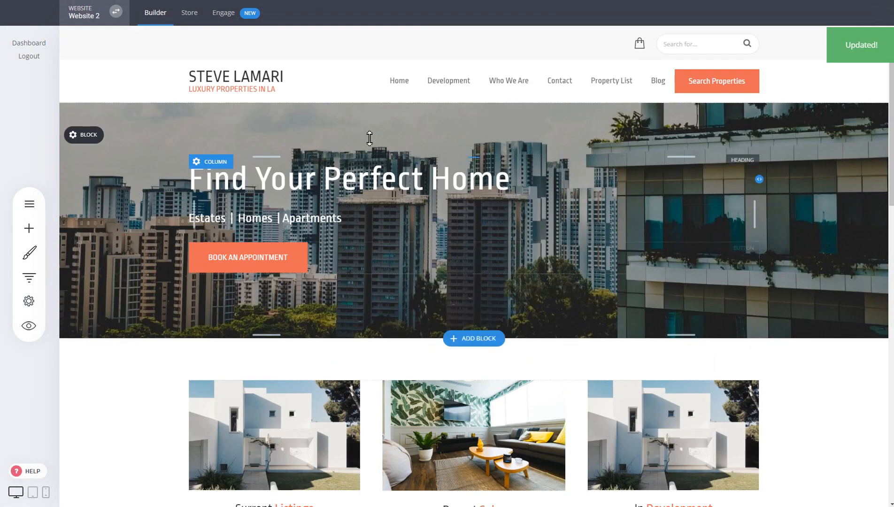
- Collapse the fixed header in the editor to free up editing space while scrolling
scroll(467, 41, down, 6)
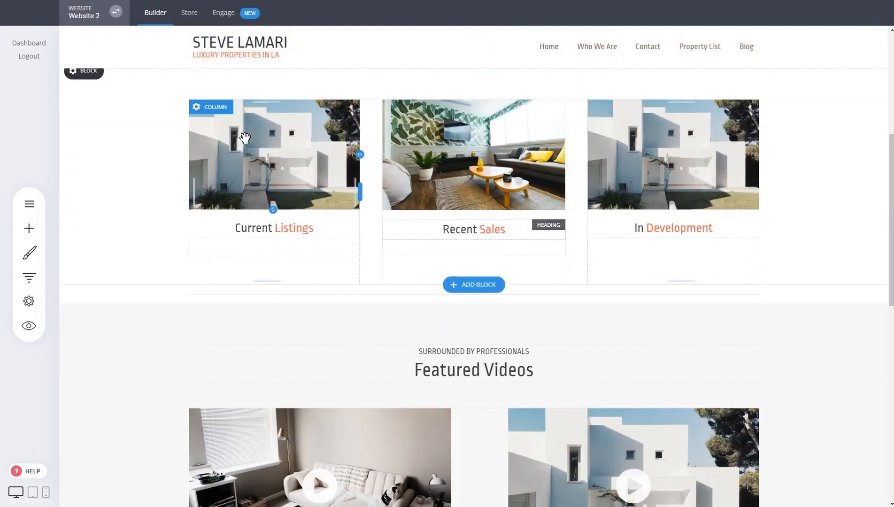
scroll(253, 132, down, 5)
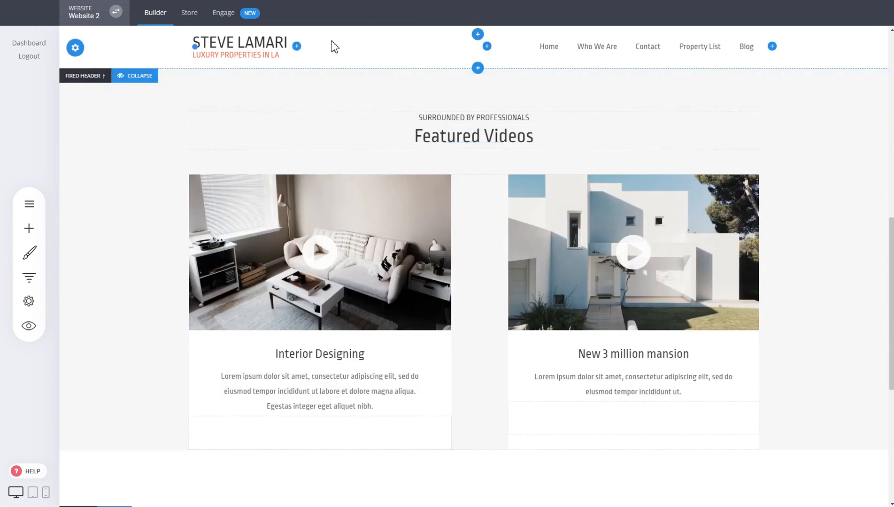
scroll(356, 146, down, 6)
scroll(579, 238, up, 7)
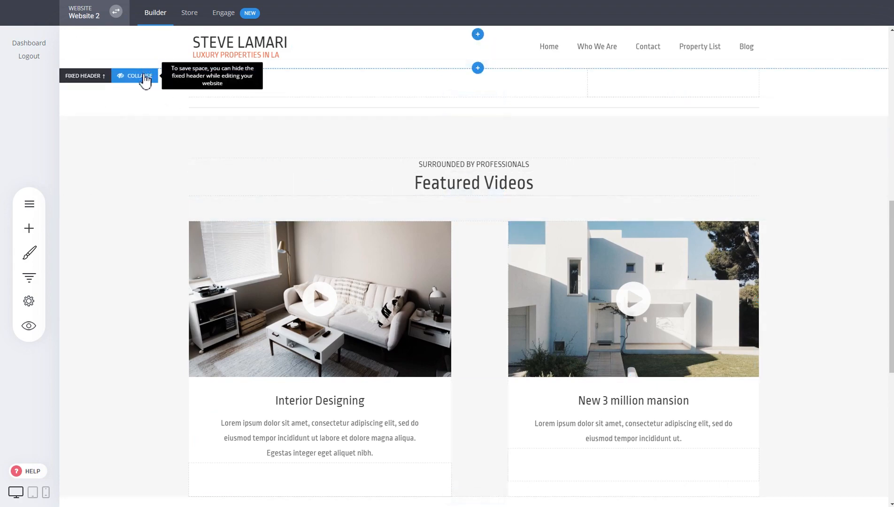
click(145, 77)
scroll(225, 211, up, 5)
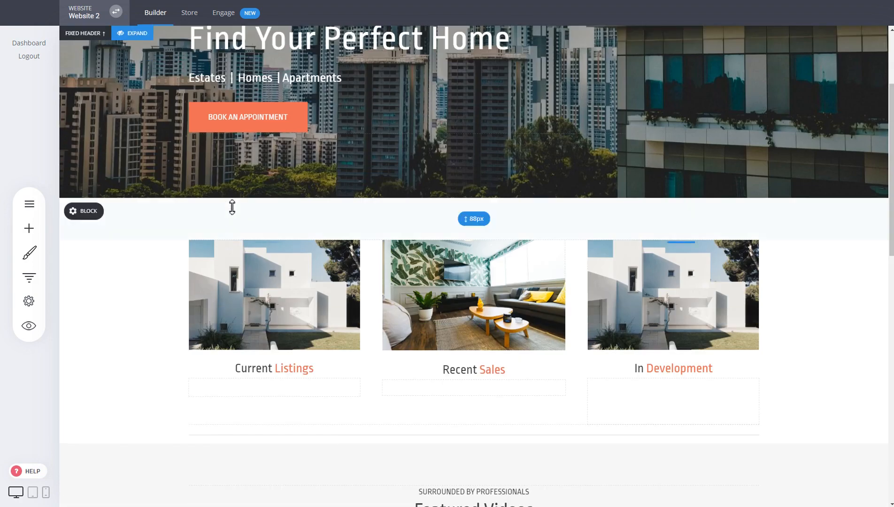
scroll(232, 207, up, 3)
scroll(233, 205, down, 12)
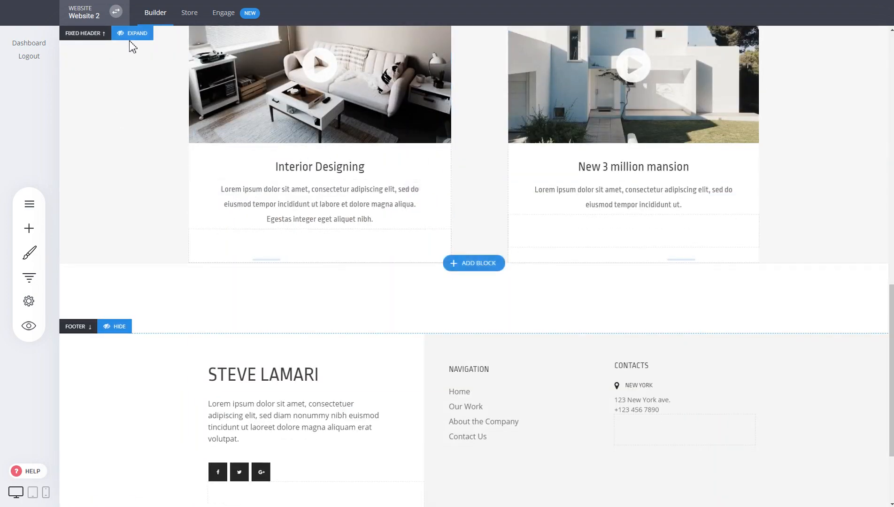
scroll(282, 220, up, 10)
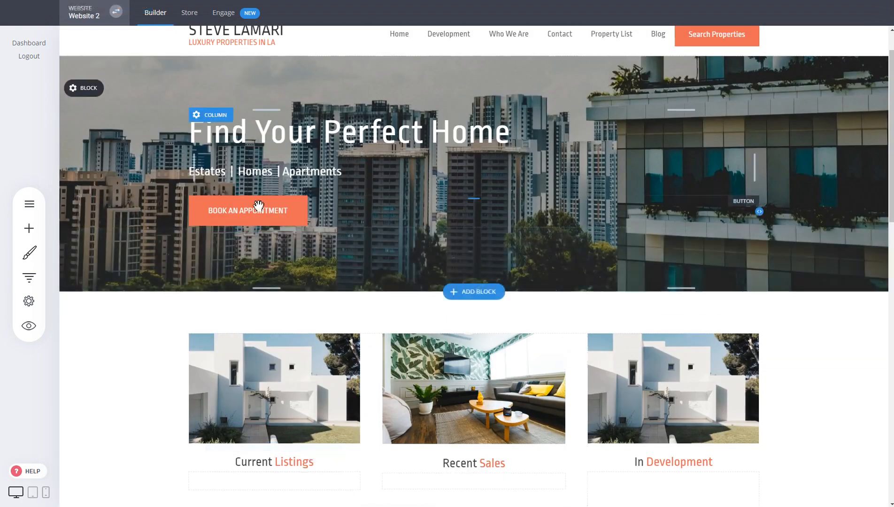
scroll(259, 204, down, 5)
scroll(259, 197, up, 6)
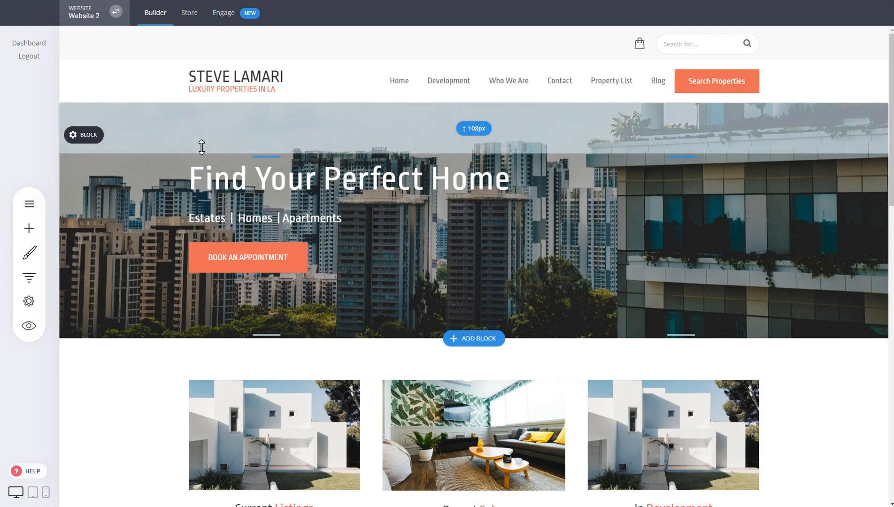
- Hide the main header to preview the website without it, and show the header again
mouse_move(200, 66)
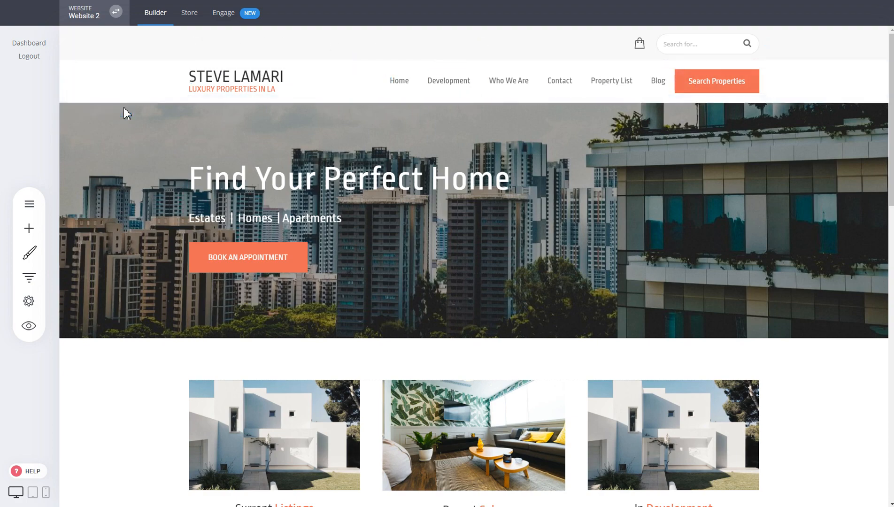
click(124, 108)
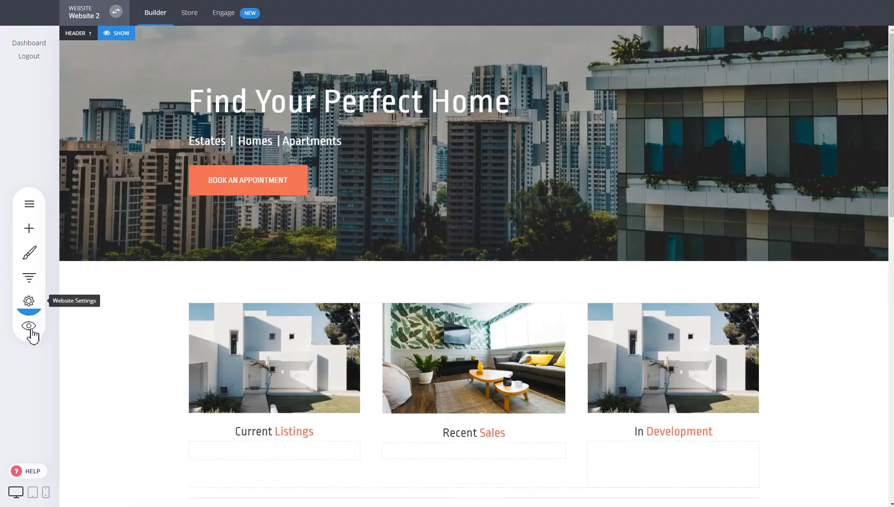
click(26, 334)
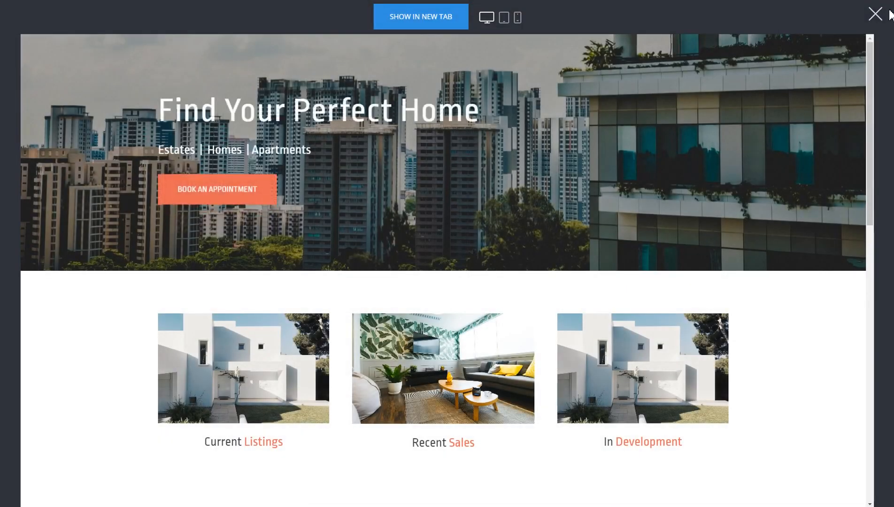
click(876, 15)
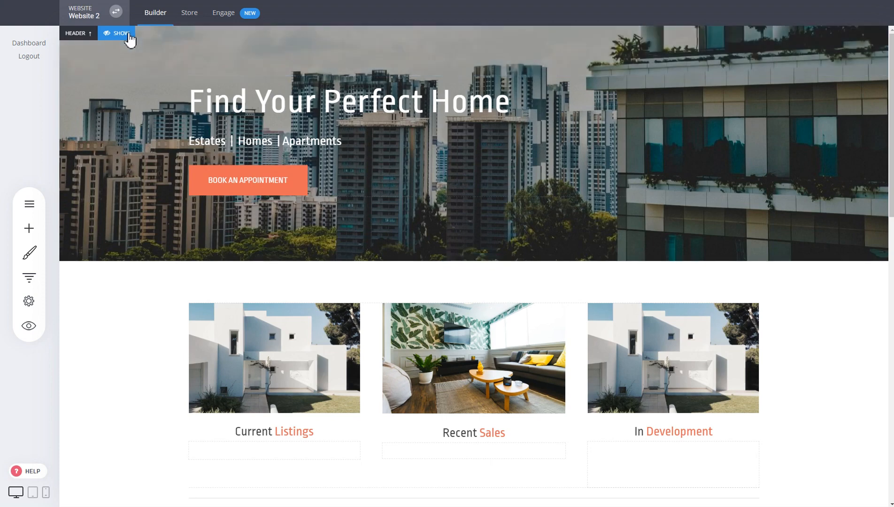
click(128, 34)
- Hide the footer at the end of the page and show it again
scroll(626, 311, down, 20)
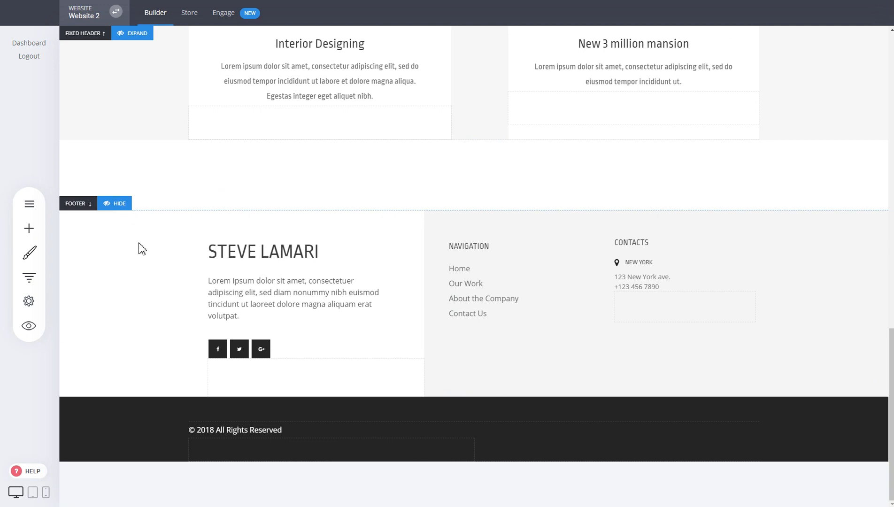
click(120, 206)
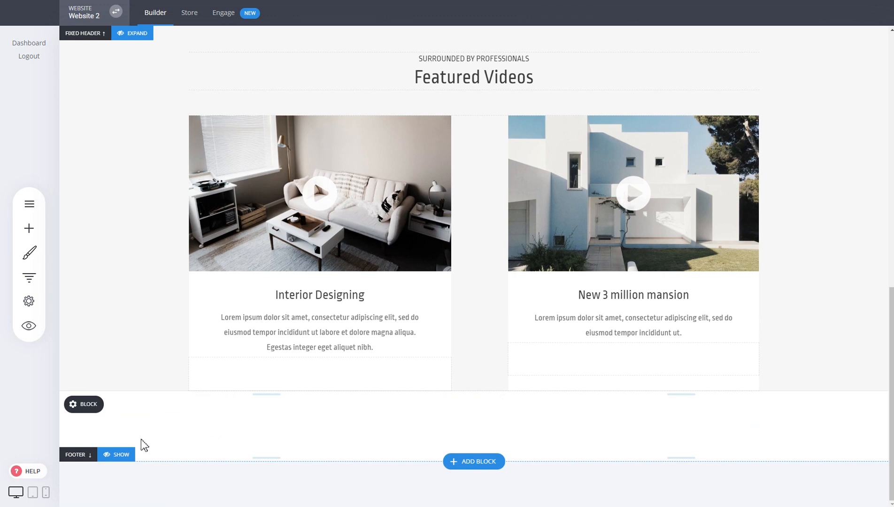
click(123, 456)
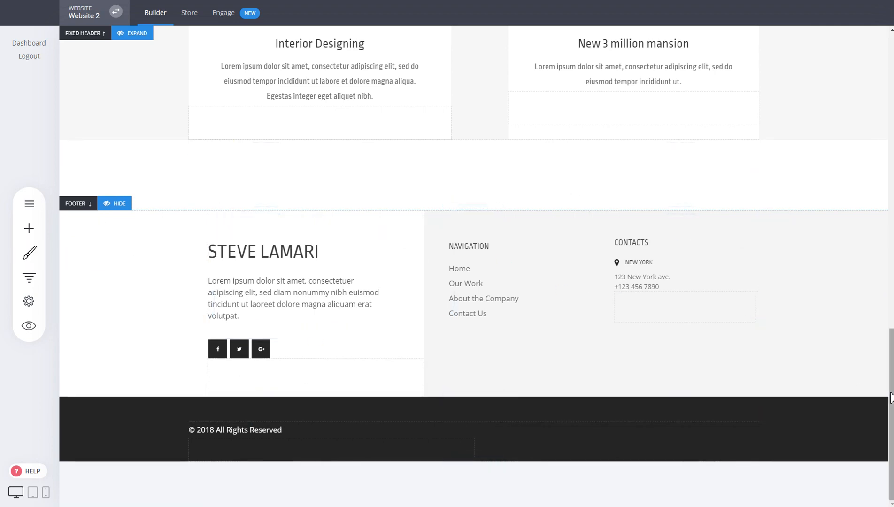
- Review the item list of the main header's menu and close it
drag(891, 385, 890, 87)
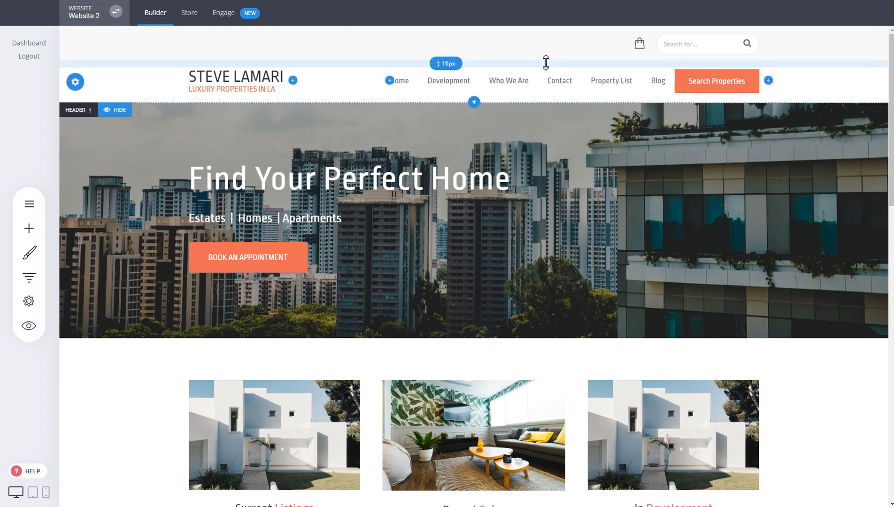
mouse_move(408, 81)
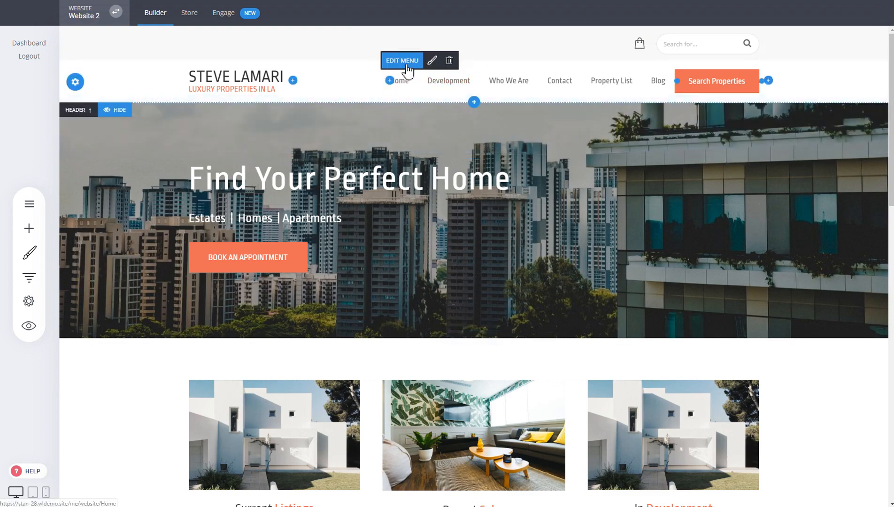
click(405, 63)
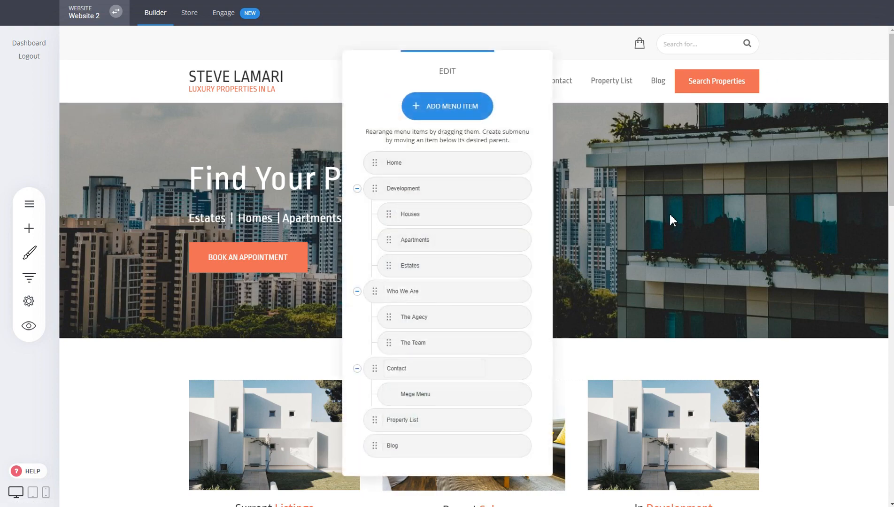
click(661, 237)
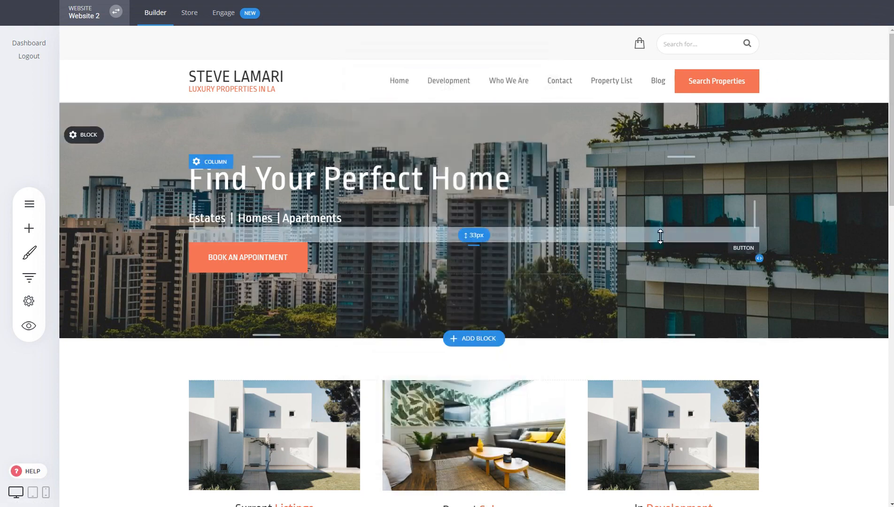